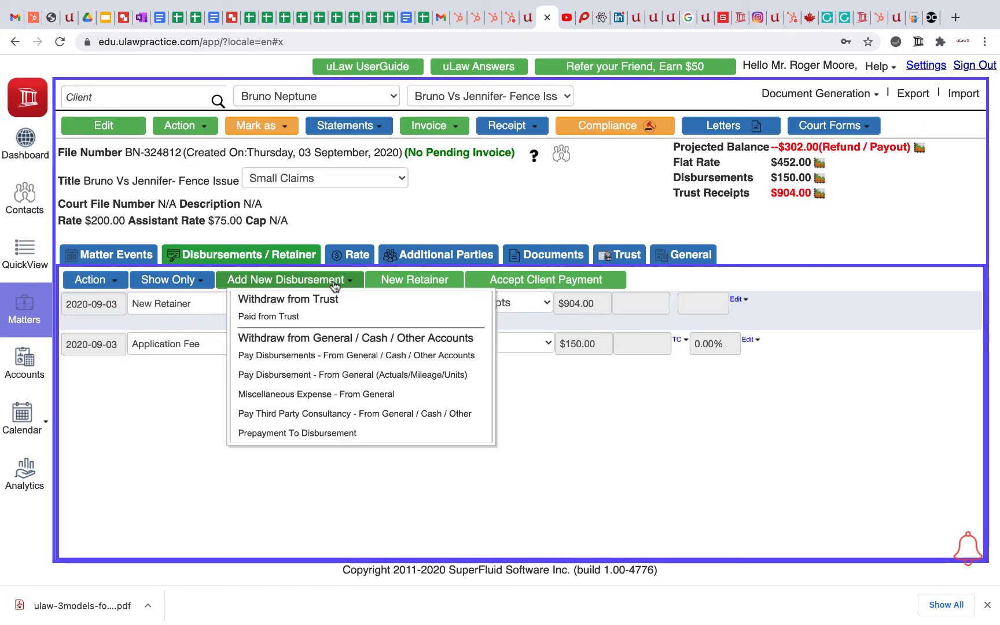
Start a Miscellaneous Expense - From General with item name "motion fee" and description "what it is?".
left_click(323, 354)
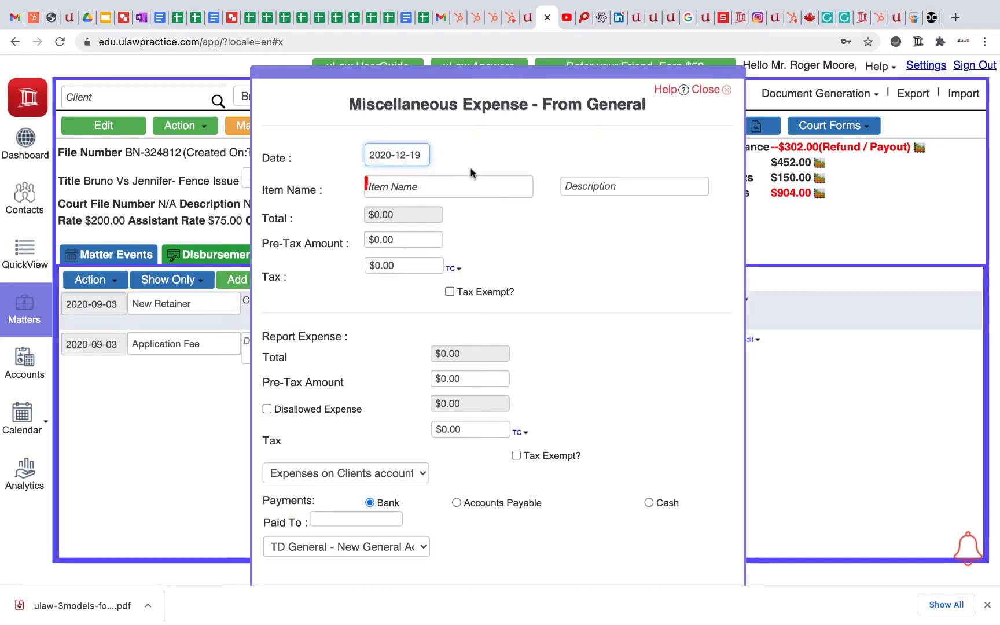
left_click(435, 185)
type("motion fee")
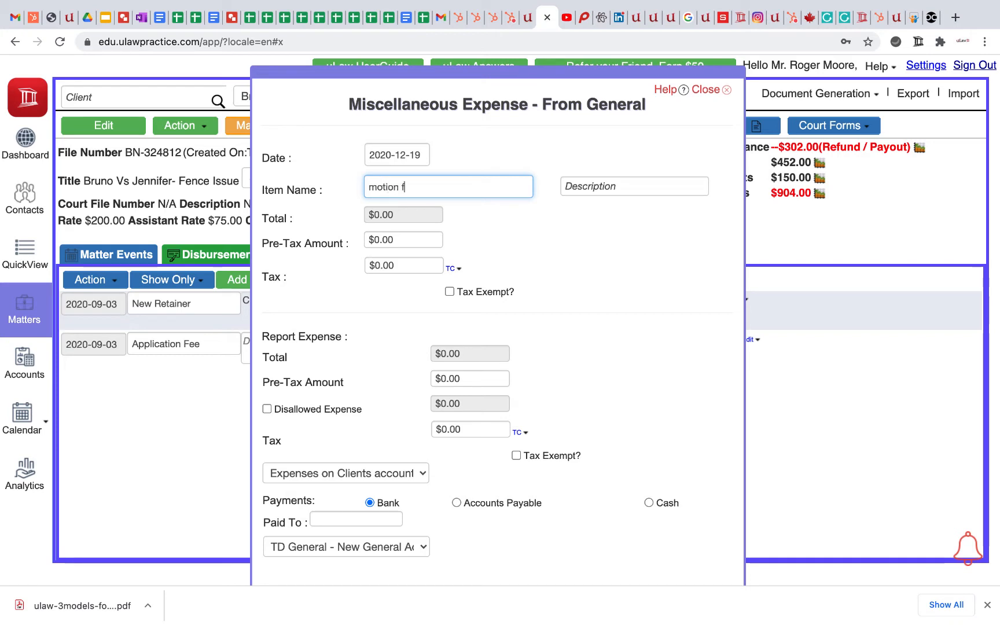
left_click(608, 191)
type("hat it i")
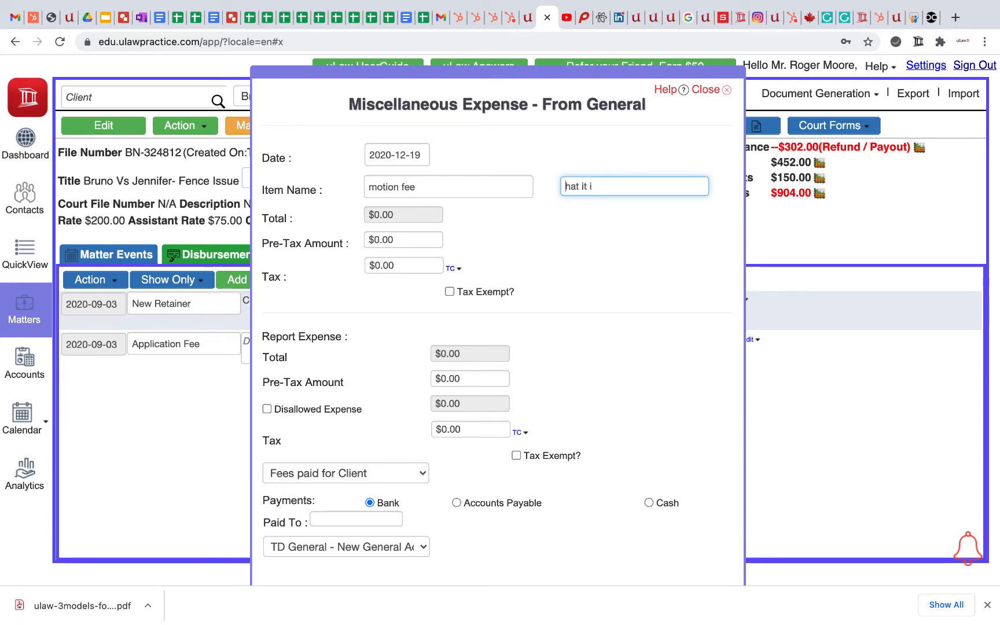
type("w")
type("s?")
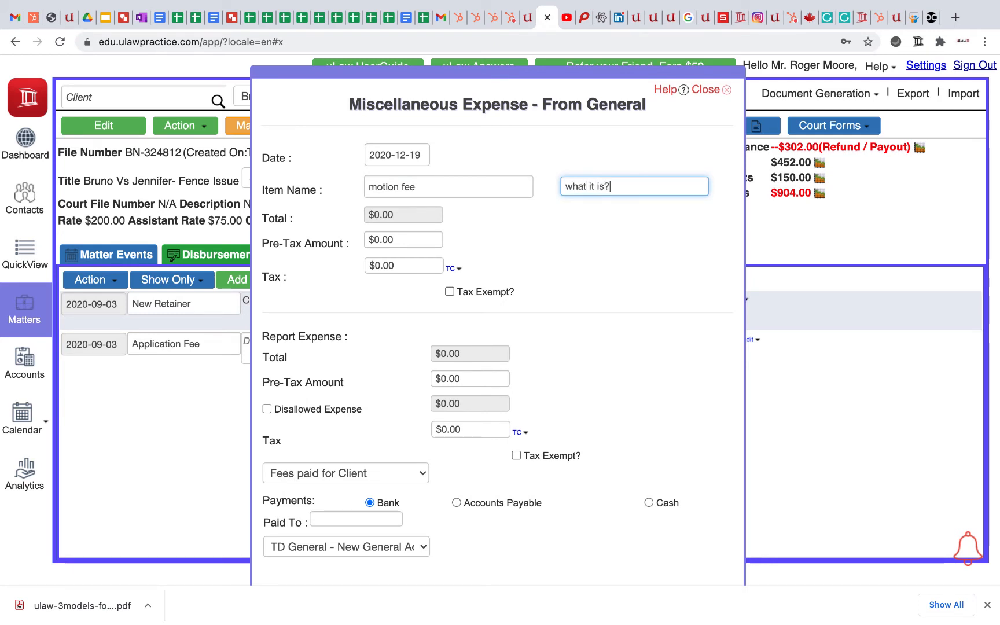
Set the pre-tax amount to $44.00 for both the disbursement and the reported expense.
left_click(382, 238)
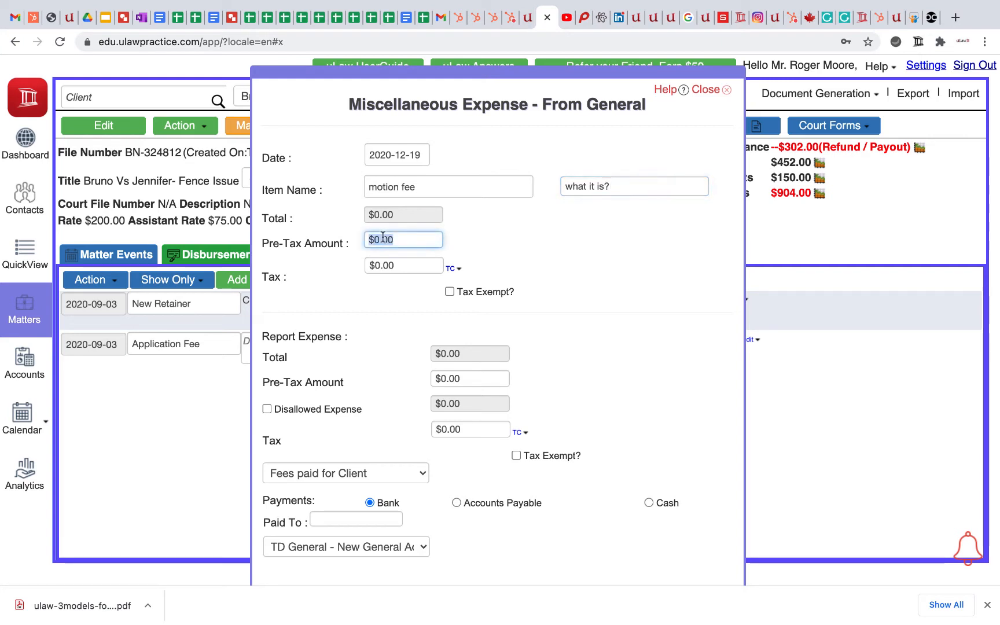
type("44")
left_click(504, 253)
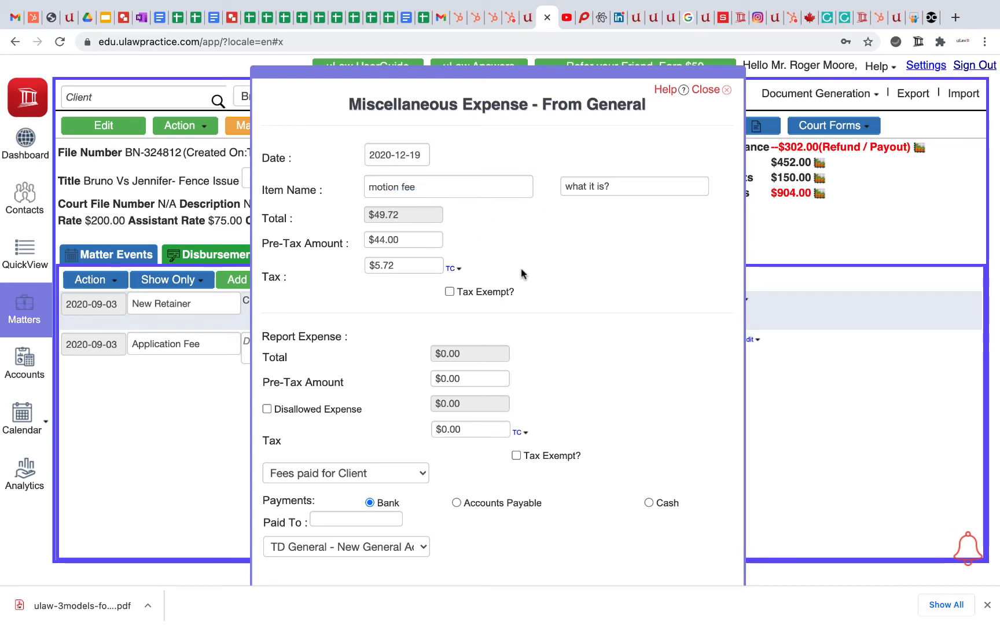
double_click(446, 378)
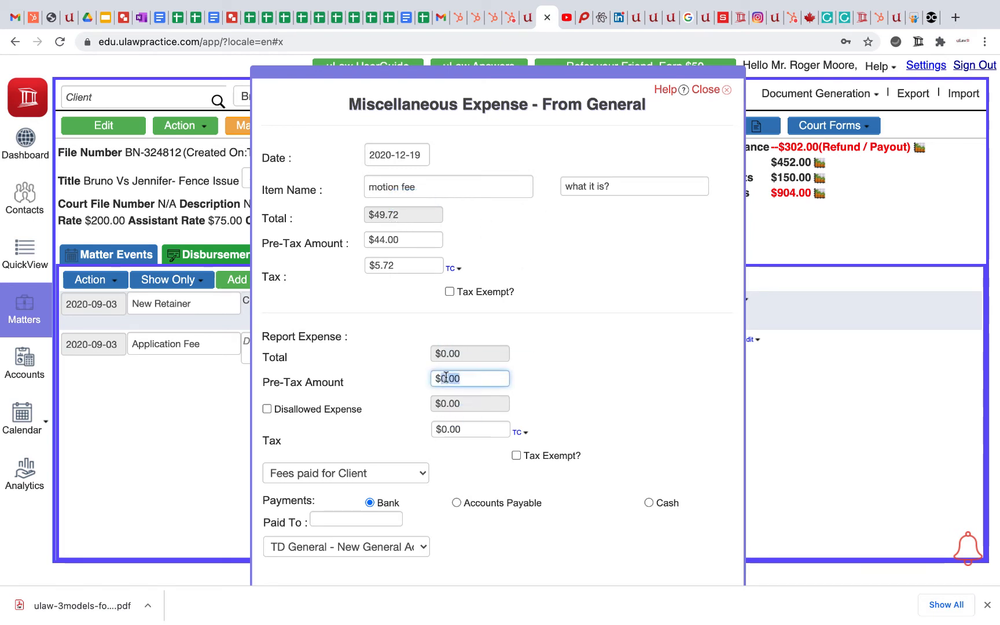
type("444")
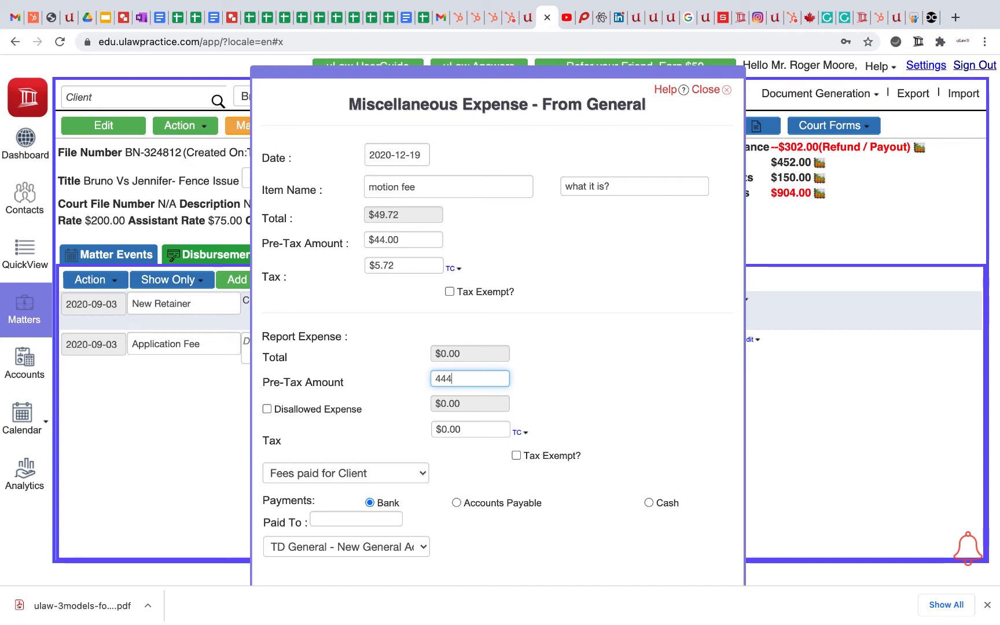
key("BackSpace")
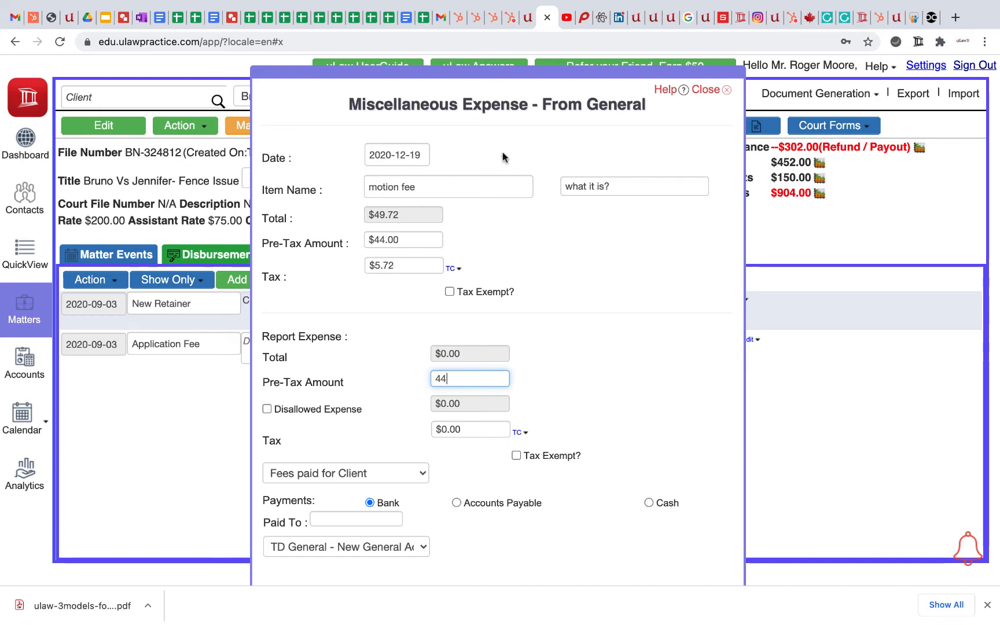
left_click(592, 411)
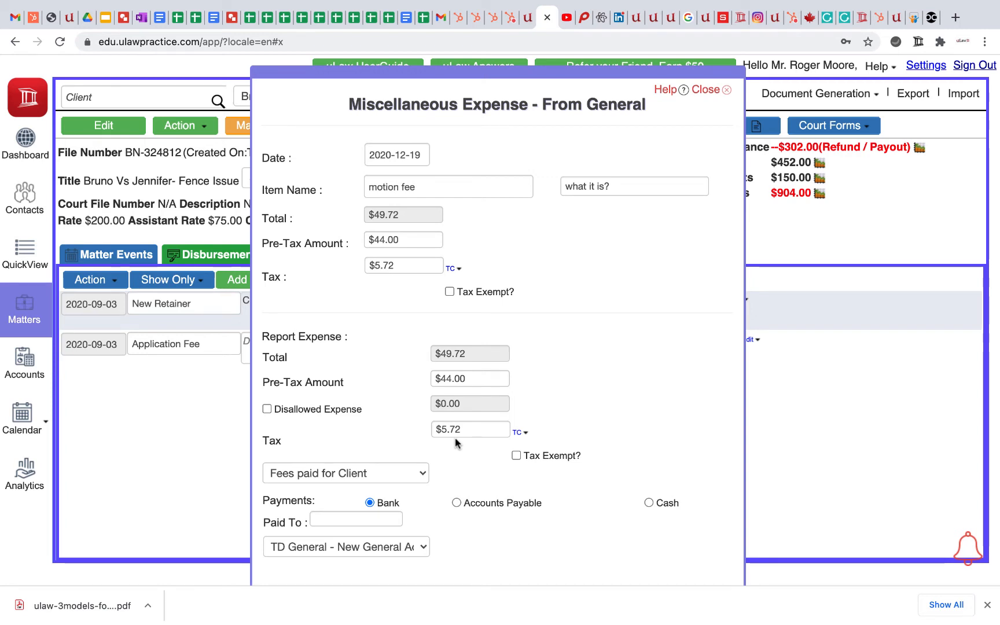
Set the paying account to Platinum - AMEX - Personal Credit Card and the expense category to Government Surcharges.
left_click(352, 547)
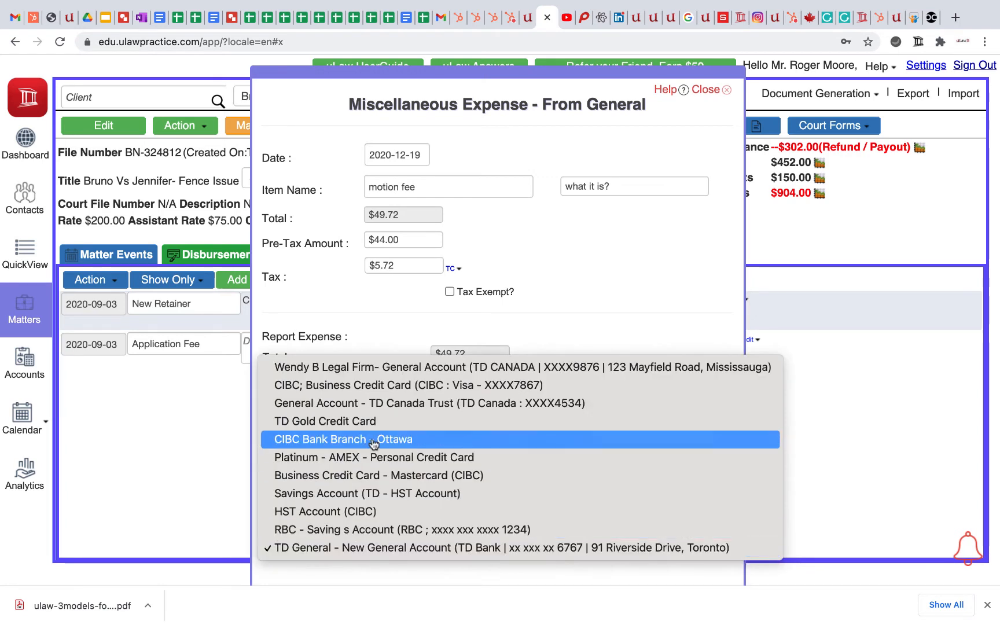
left_click(403, 463)
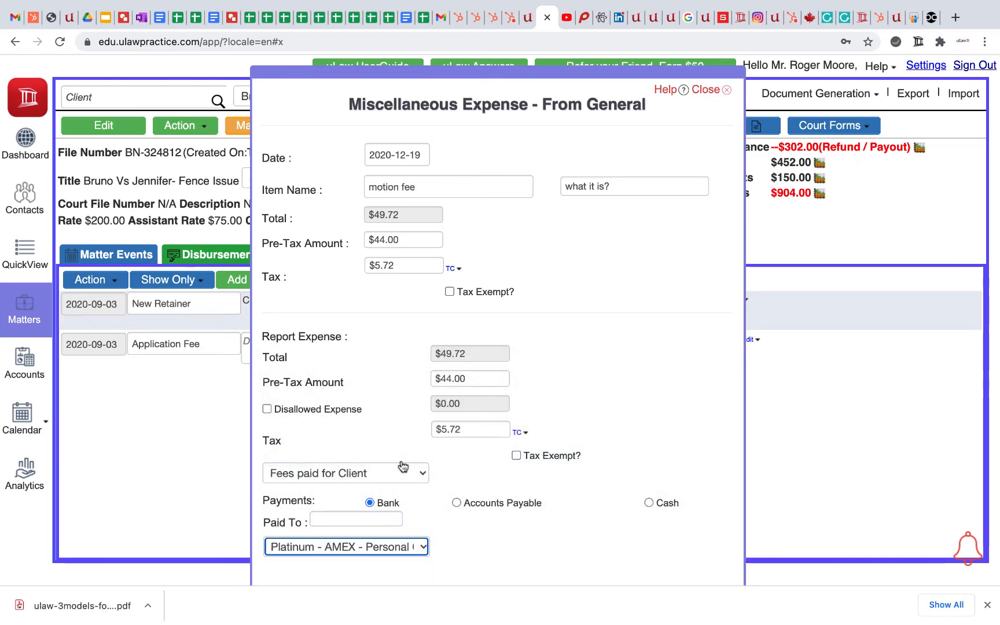
left_click(390, 475)
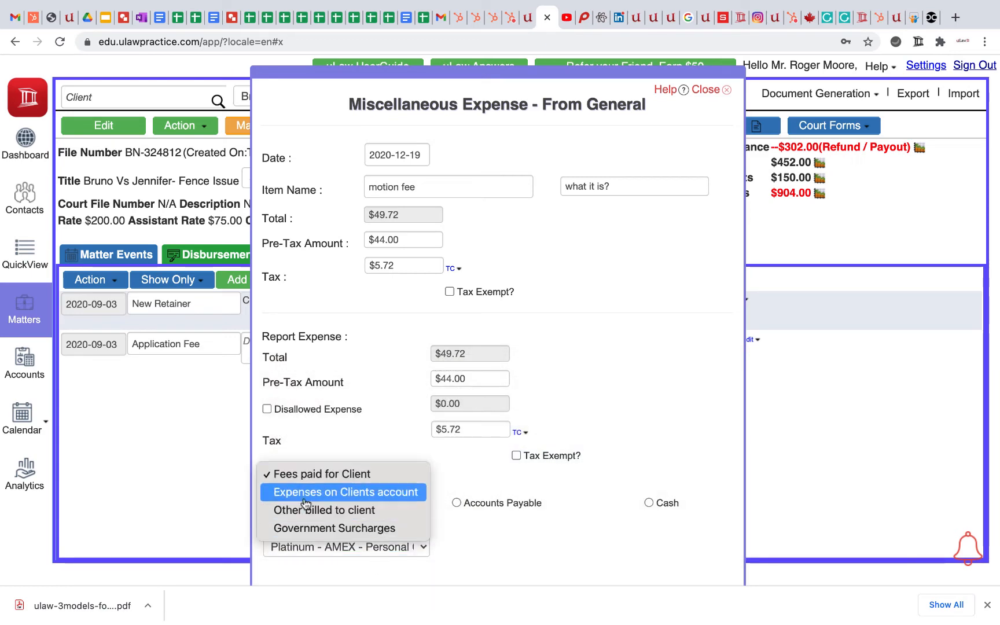
left_click(333, 528)
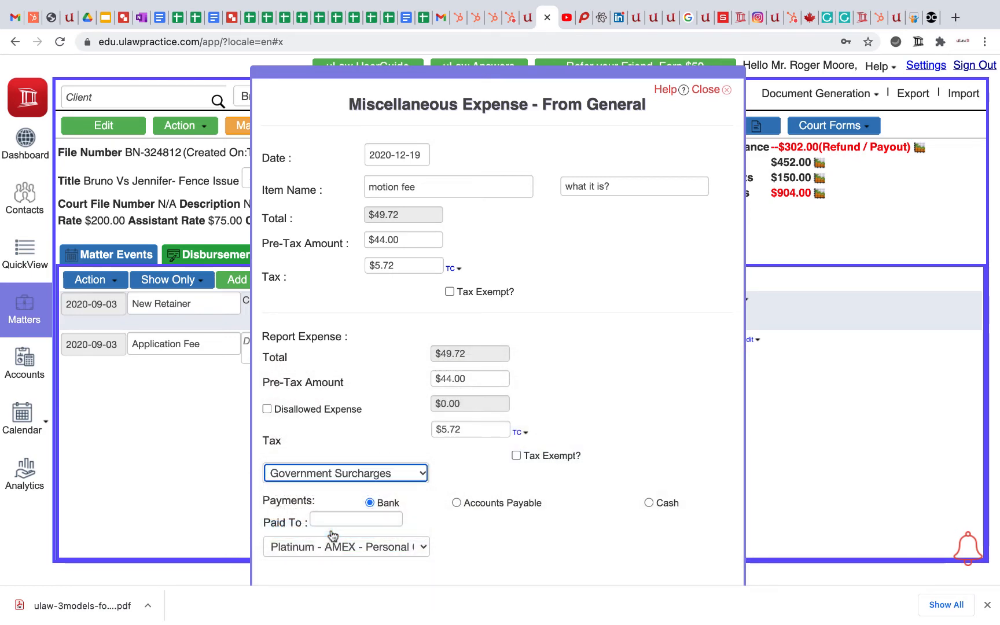
left_click(320, 480)
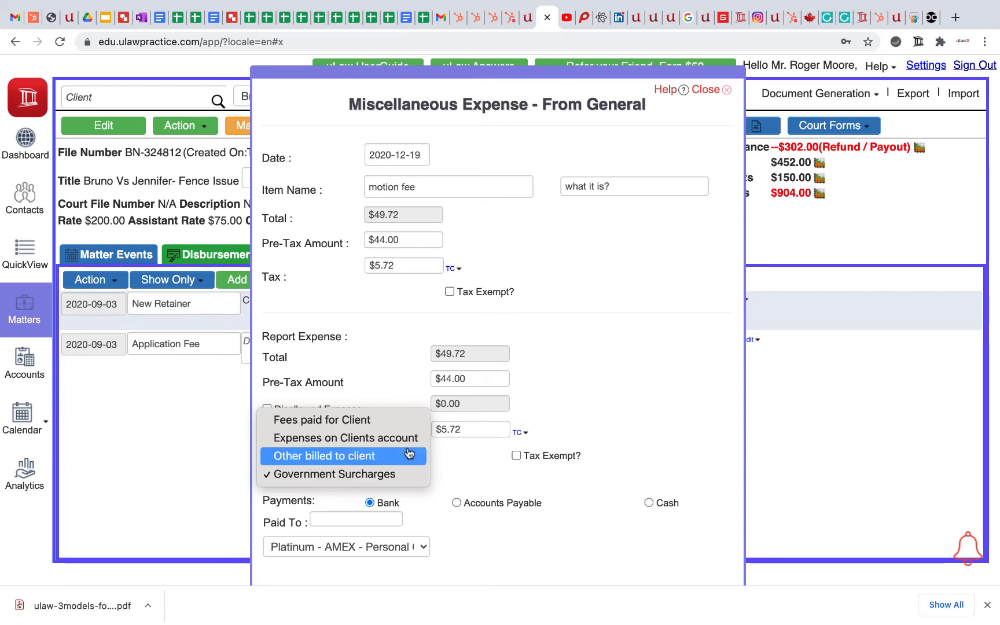
left_click(449, 473)
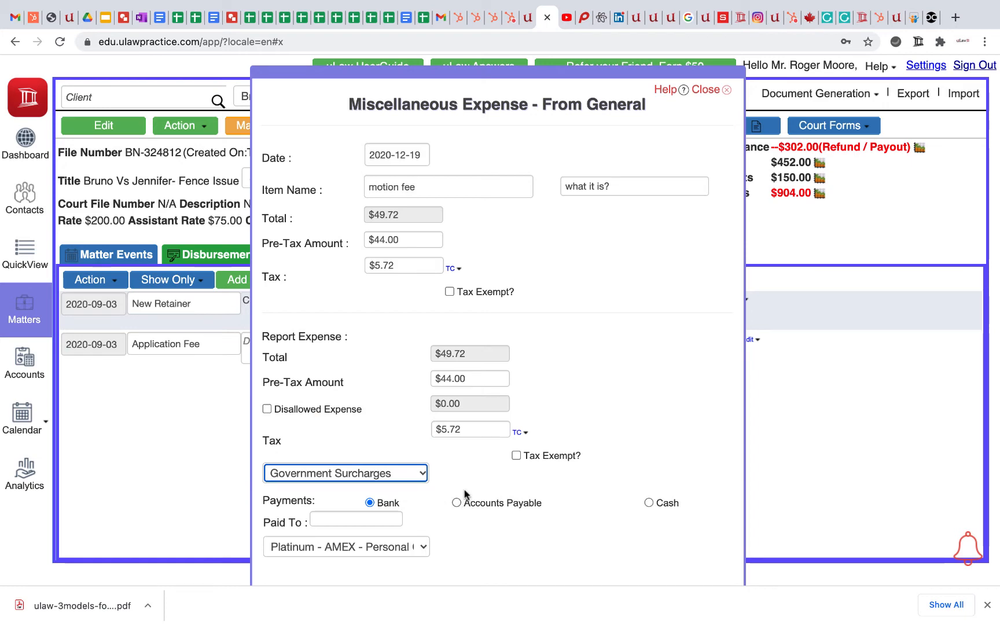
Save the motion fee expense with Cheque as the method of payment.
left_click(590, 548)
scroll(590, 547, "down", 2)
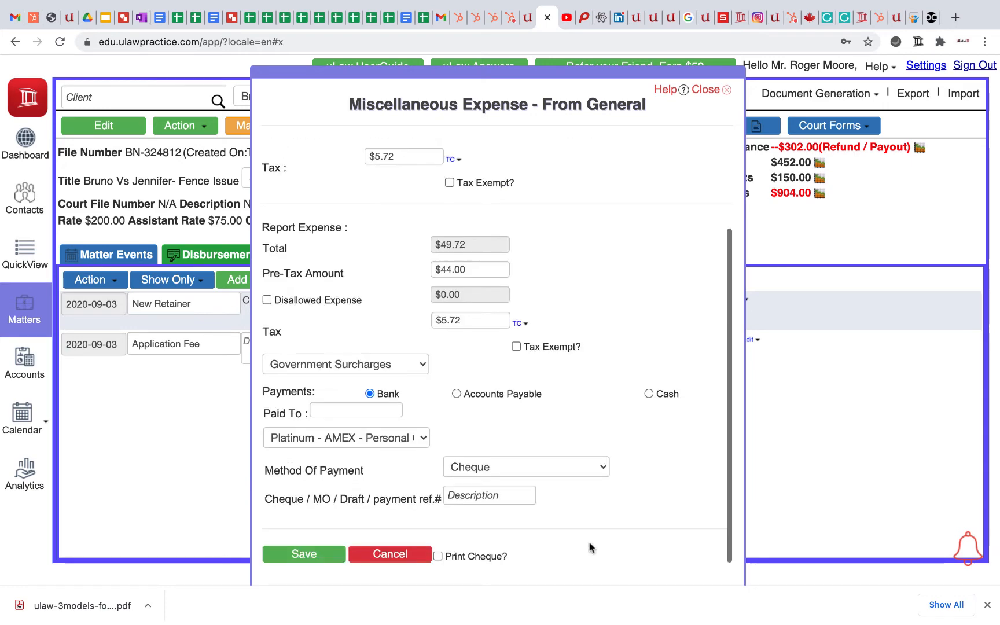
left_click(289, 556)
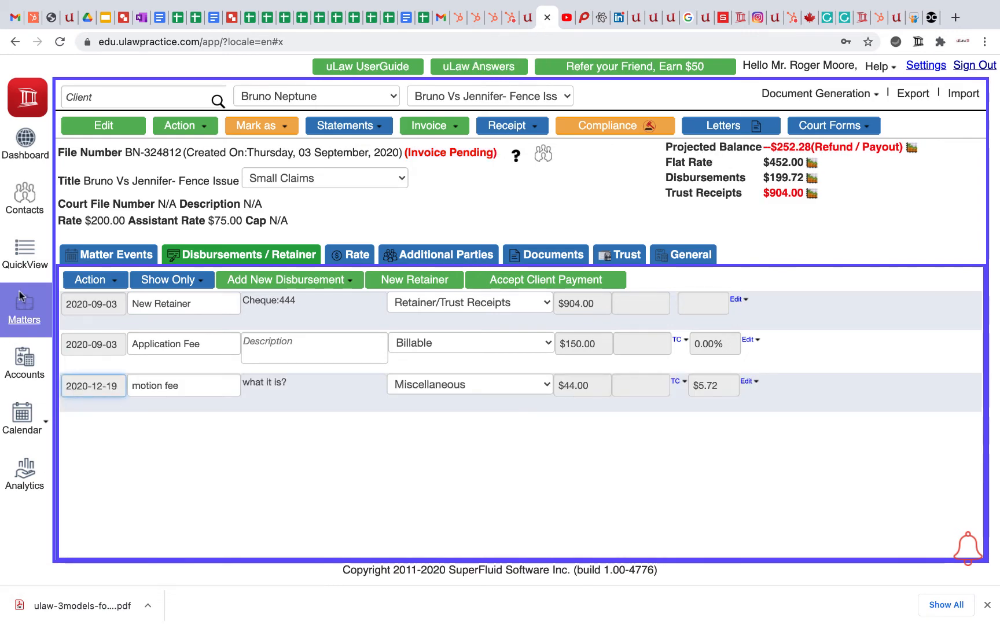
Search the contacts for the client by surname and open the client's matter.
left_click(26, 219)
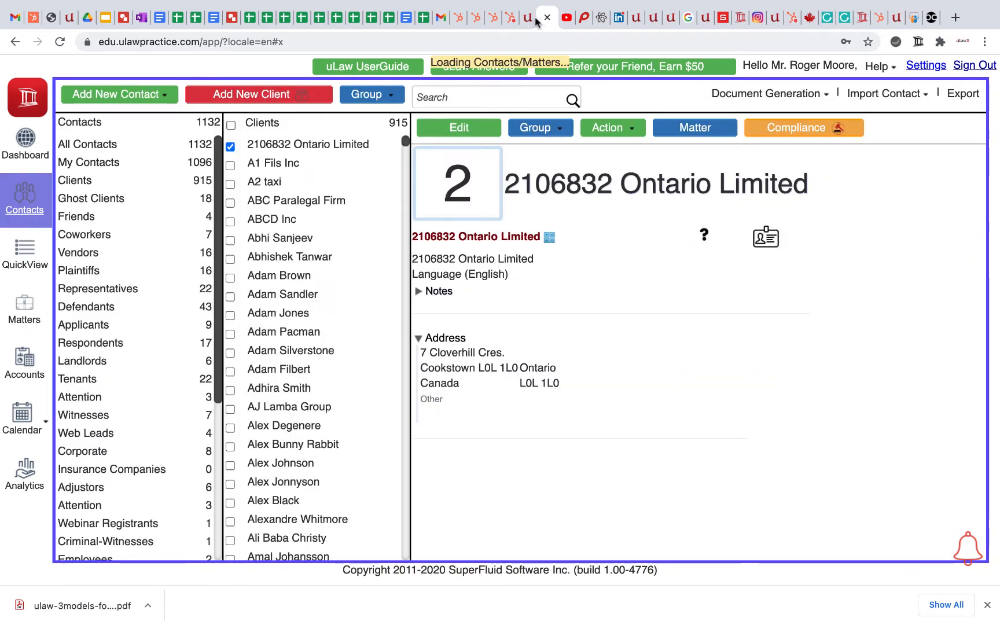
left_click(457, 100)
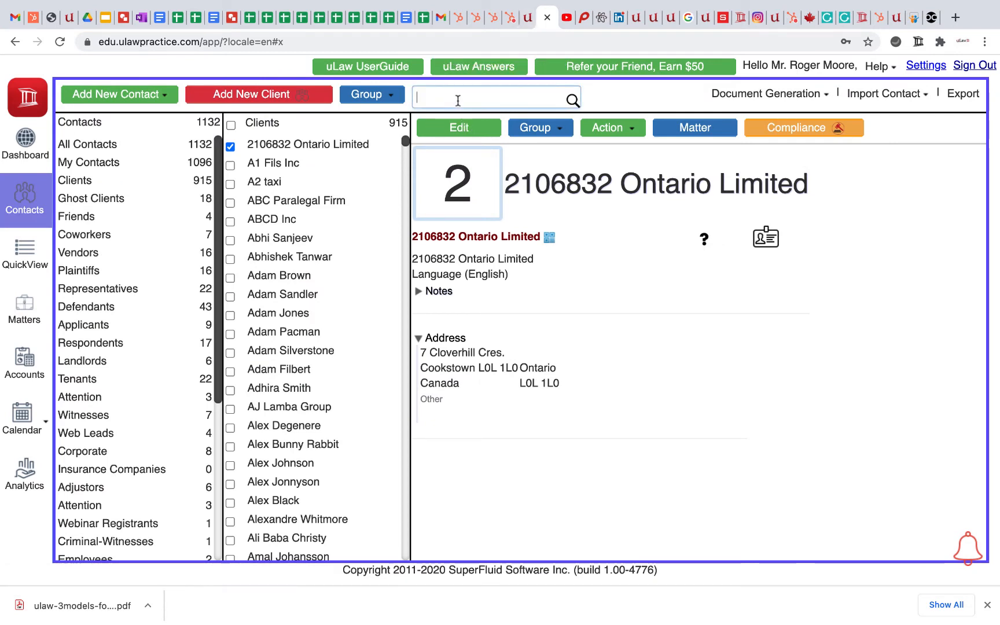
type("neptu")
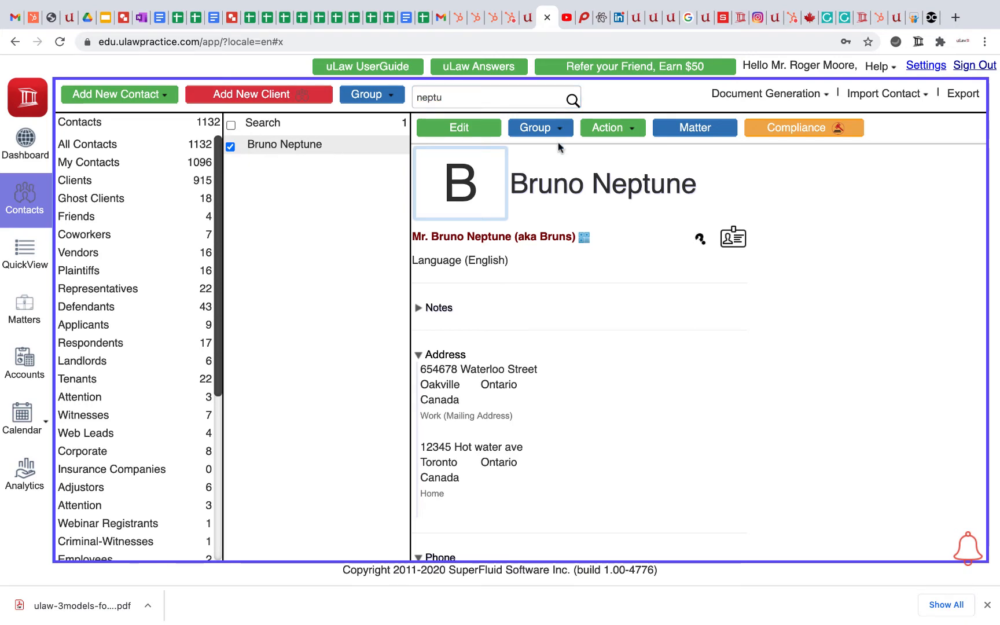
left_click(698, 129)
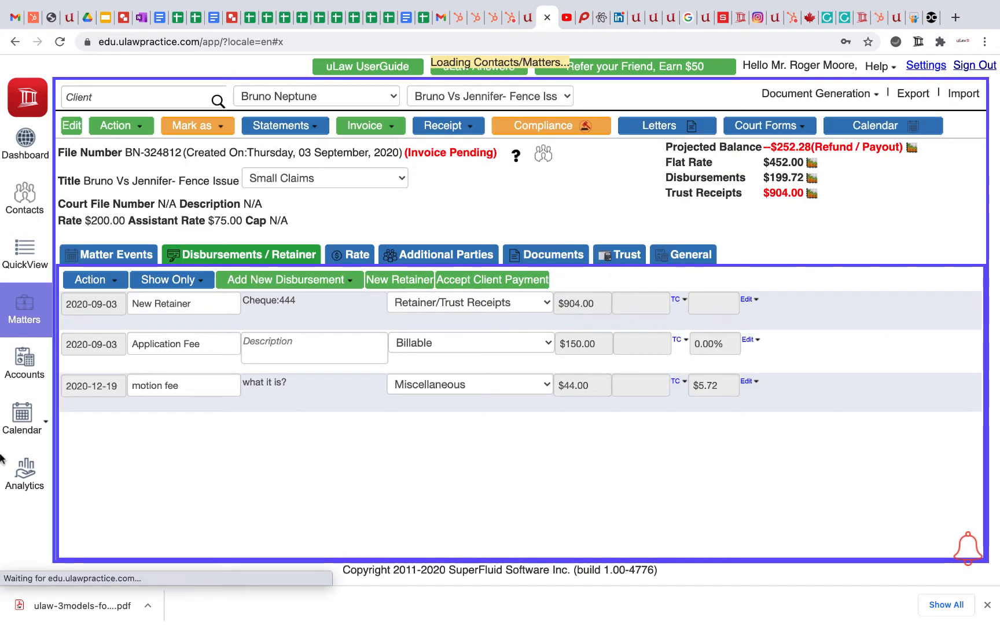
Review the details of the saved motion fee disbursement and close it without changes.
left_click(754, 394)
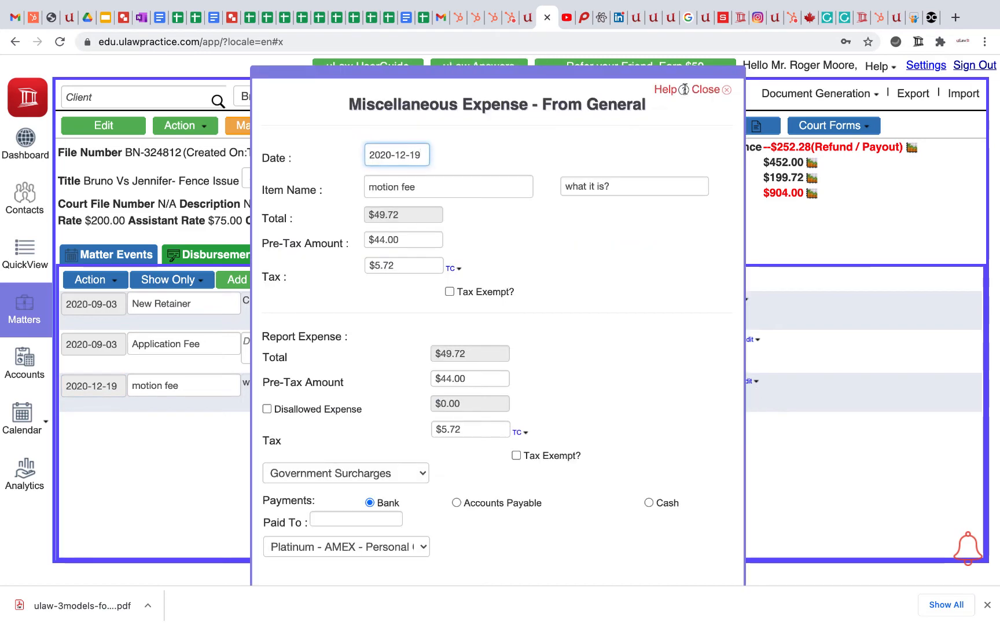
left_click(704, 89)
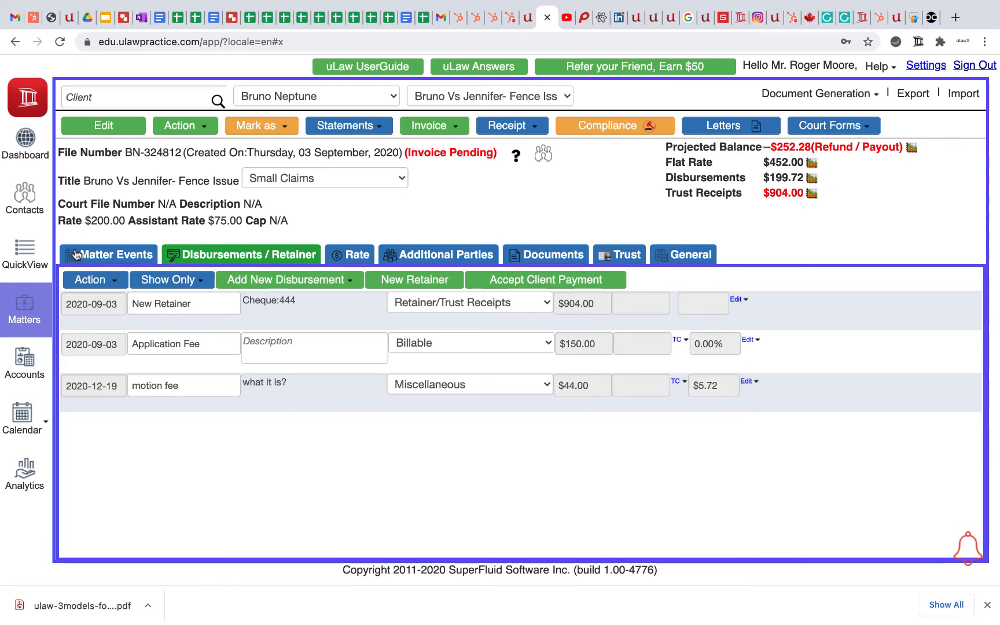
left_click(64, 303)
View the transactions of the Platinum - AMEX - Personal Credit Card bank account in the chart of accounts.
left_click(25, 362)
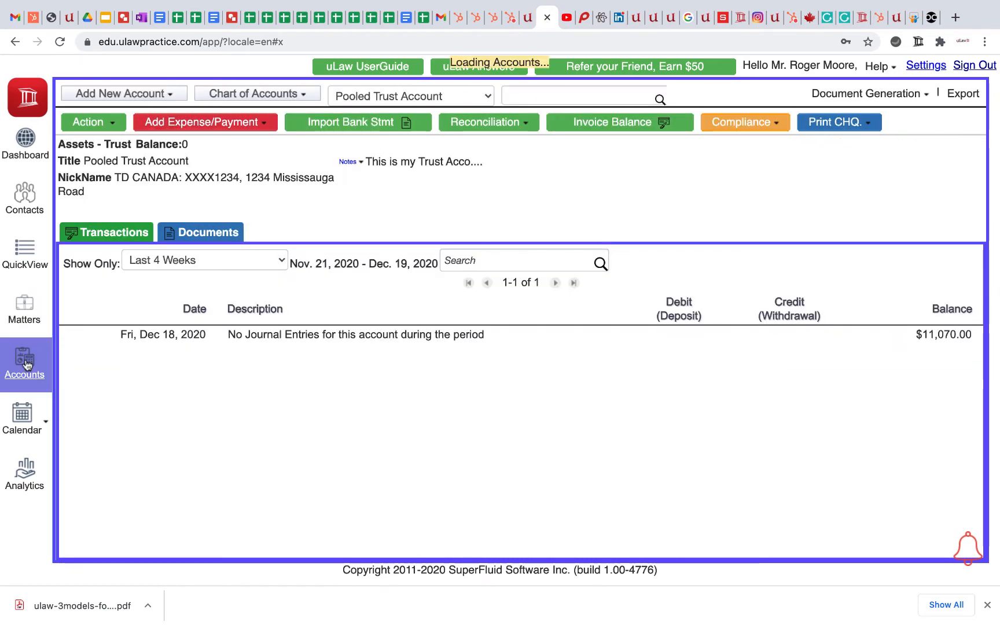
left_click(294, 98)
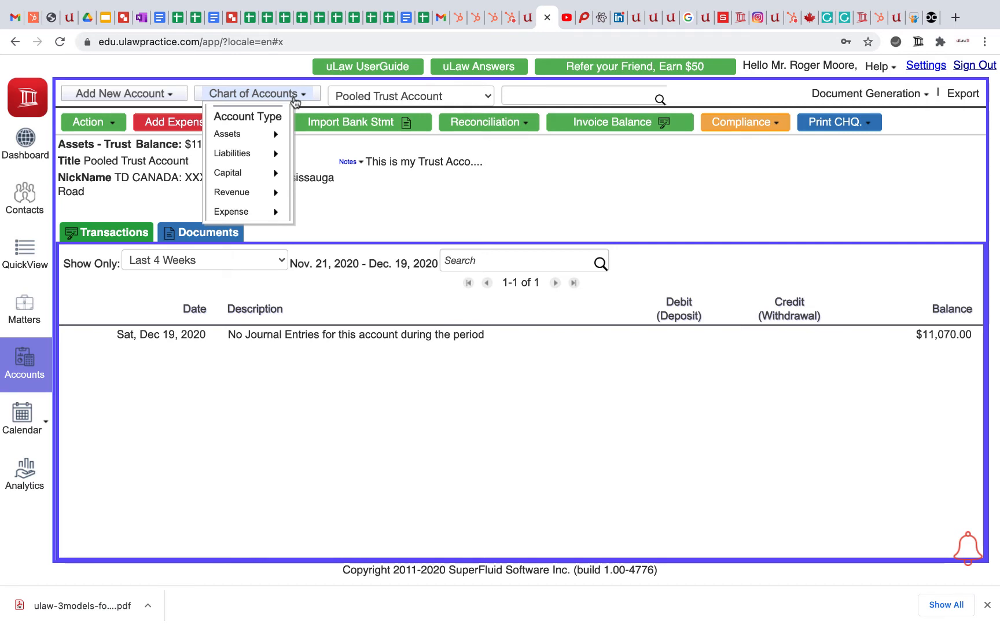
mouse_move(241, 134)
mouse_move(340, 133)
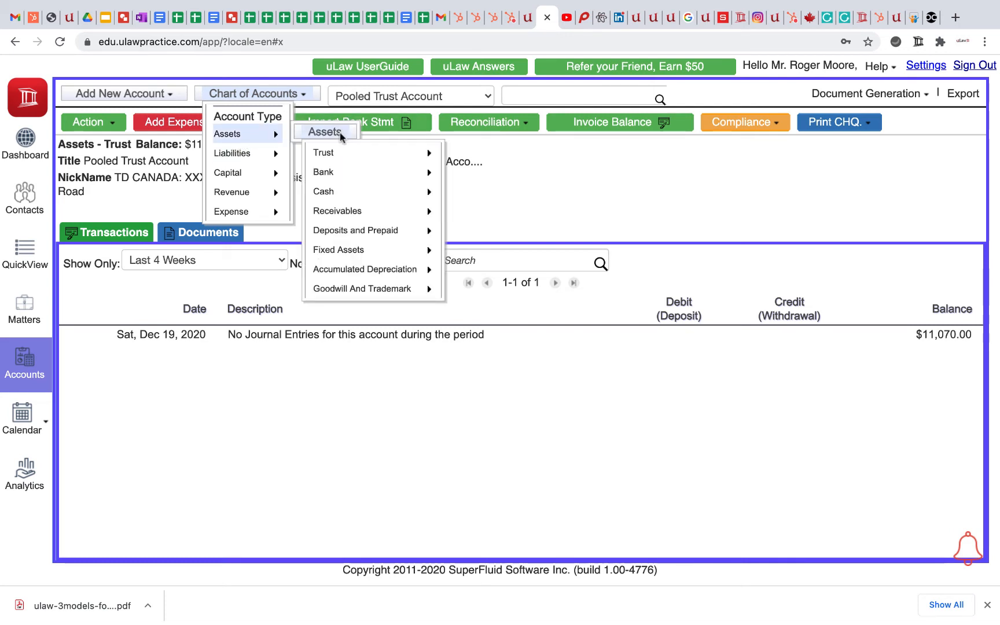
mouse_move(339, 171)
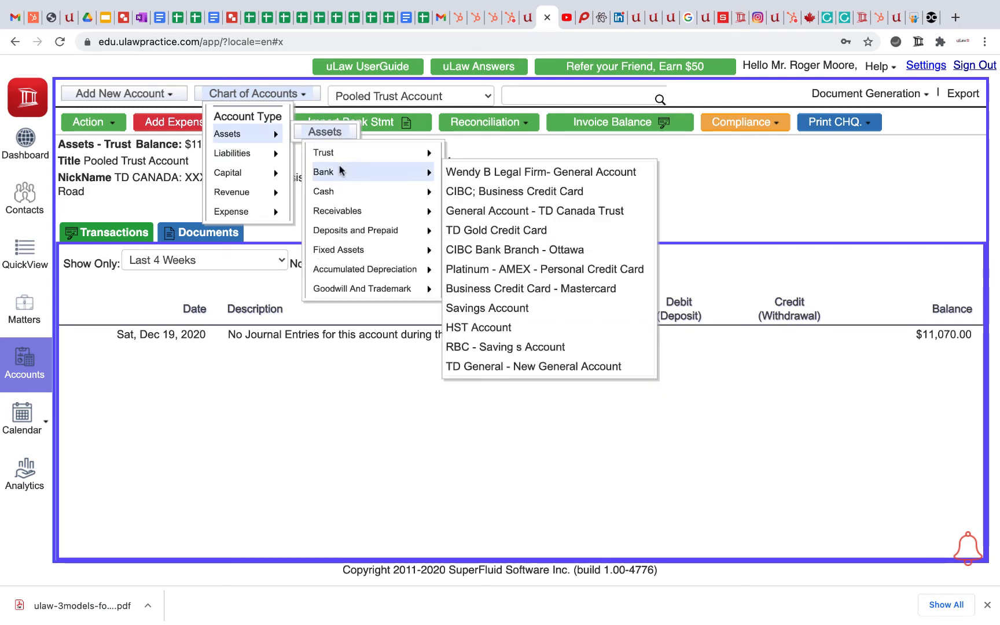
left_click(501, 265)
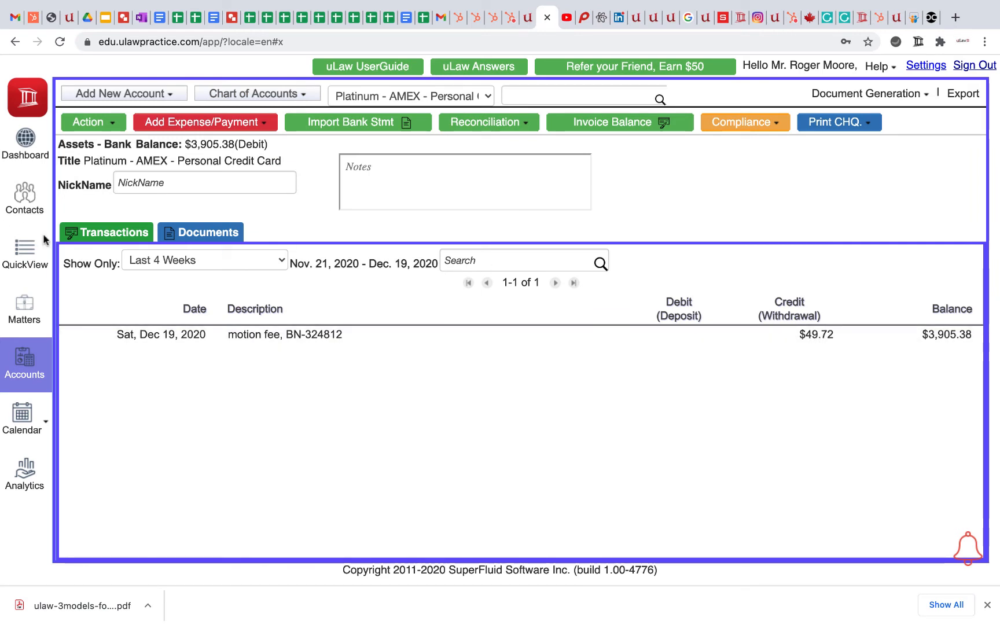
Reopen the motion fee expense in the client's matter and change its date to November 1, 2020.
left_click(33, 322)
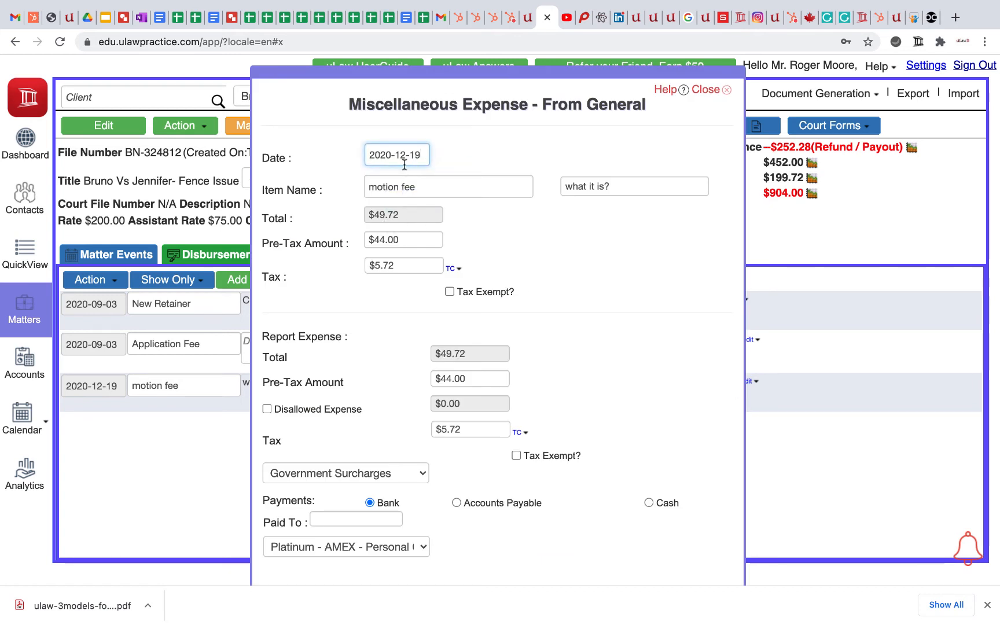
left_click(408, 157)
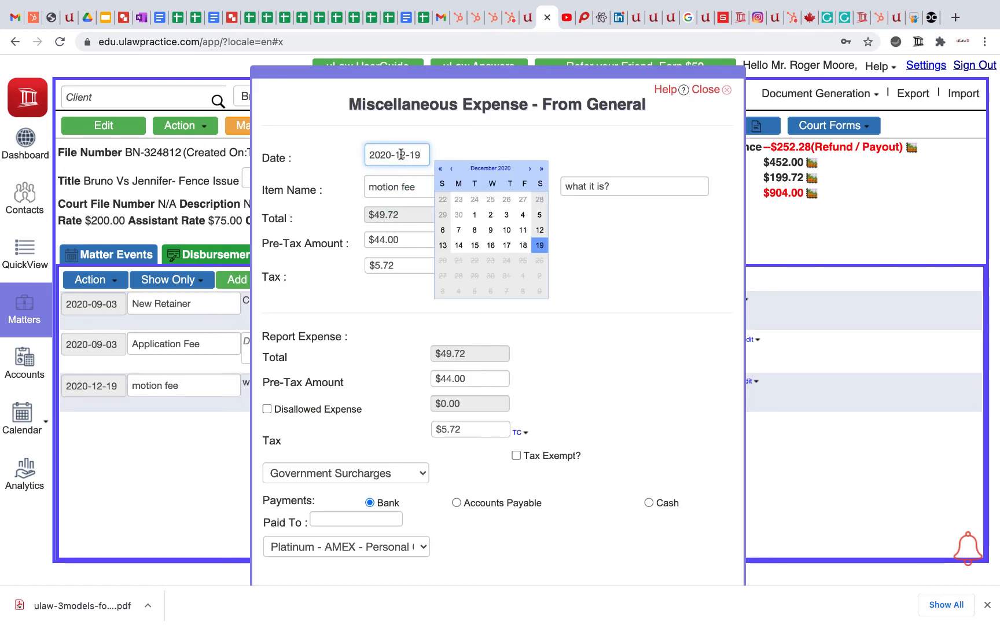
left_click(451, 169)
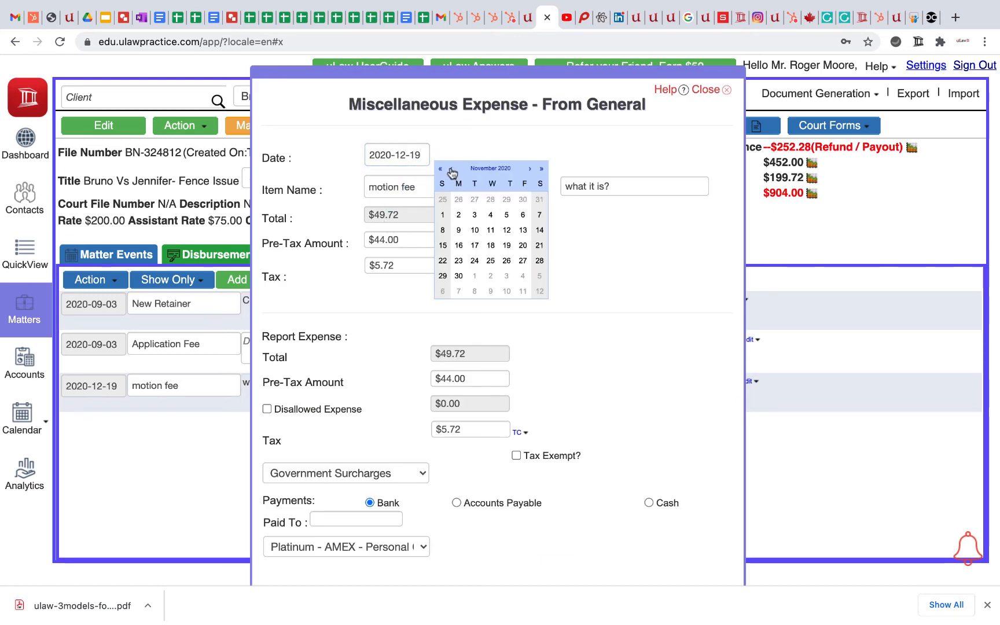
left_click(443, 214)
Unlock the motion fee entry for re-posting and save it.
scroll(521, 324, "down", 3)
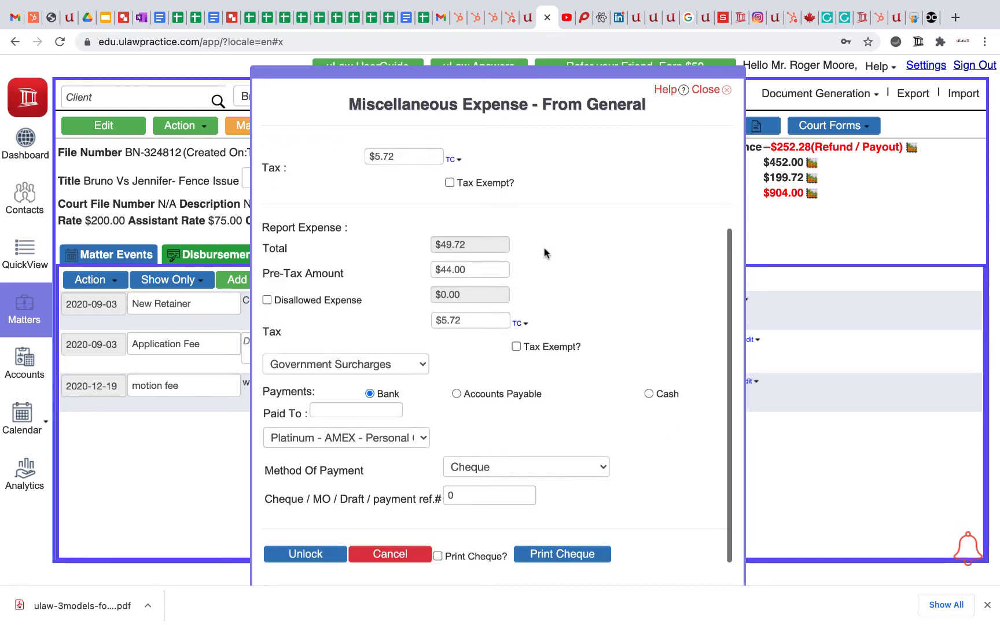
left_click(307, 554)
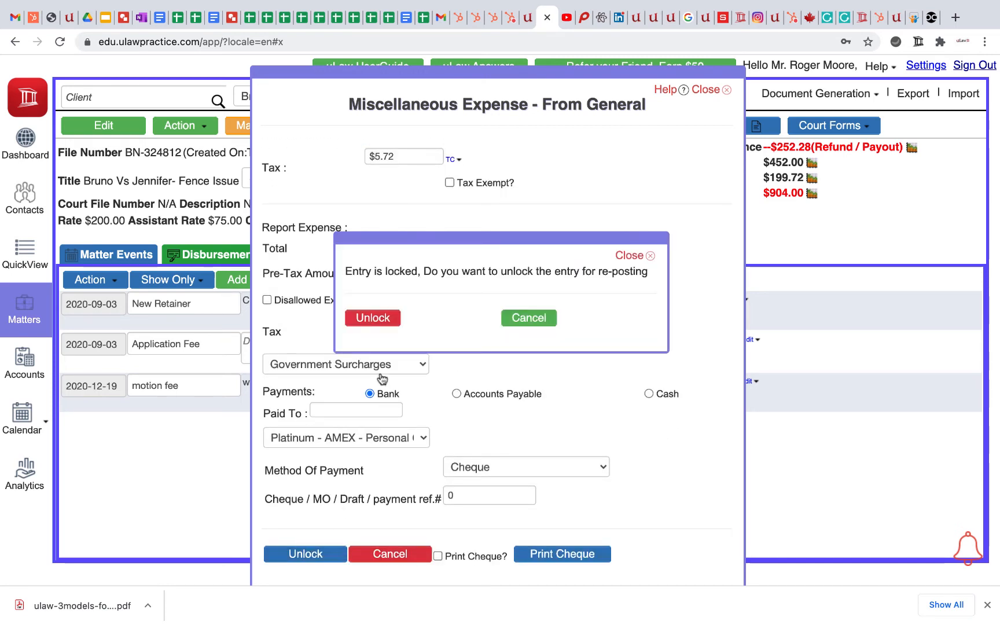
left_click(371, 316)
left_click(305, 556)
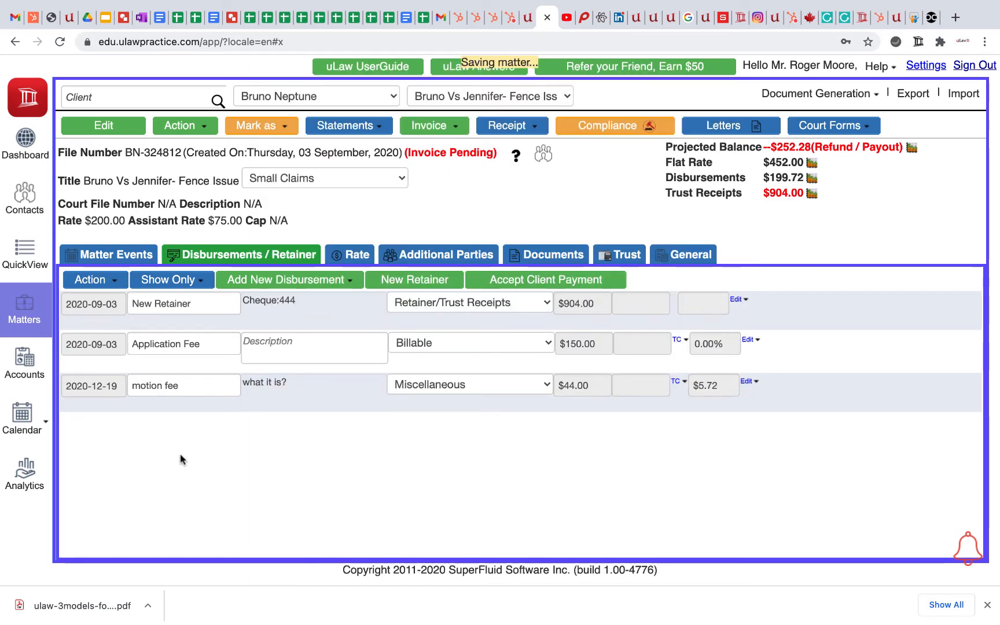
List the Platinum - AMEX - Personal Credit Card account's transactions for the last month and for the calendar year.
left_click(27, 369)
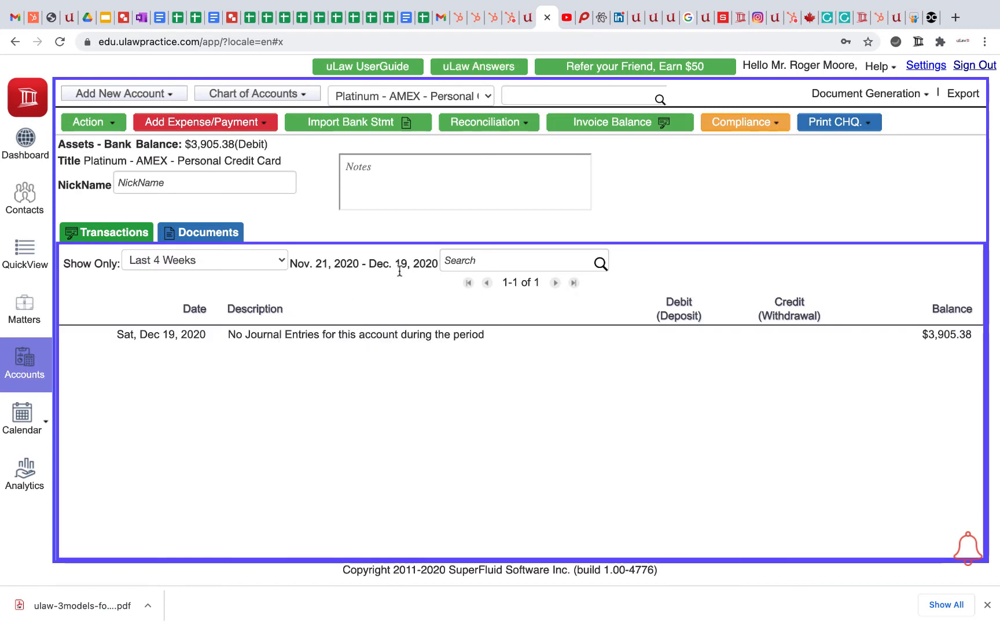
left_click(227, 261)
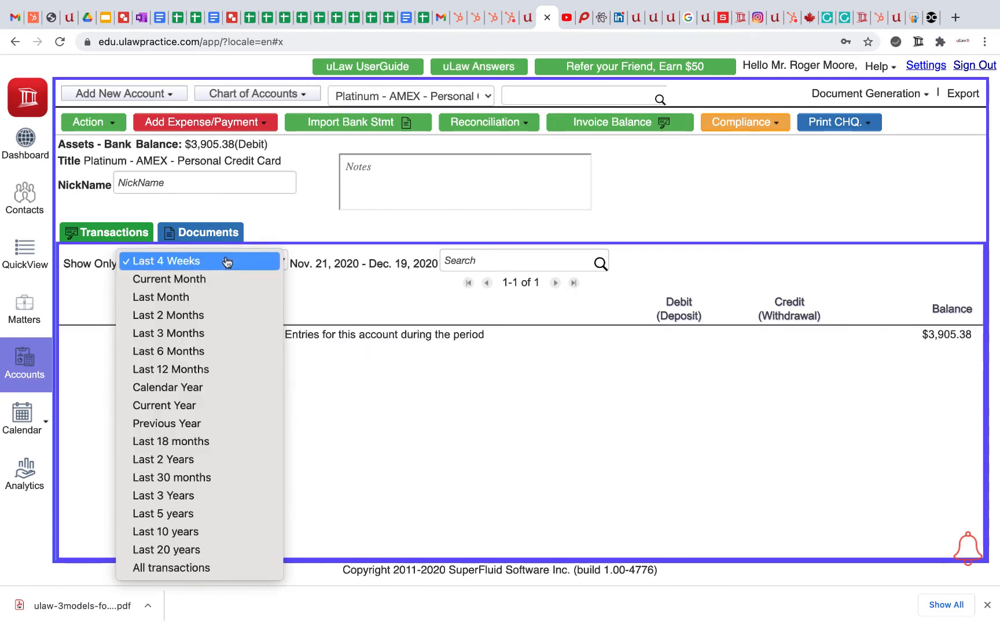
left_click(219, 298)
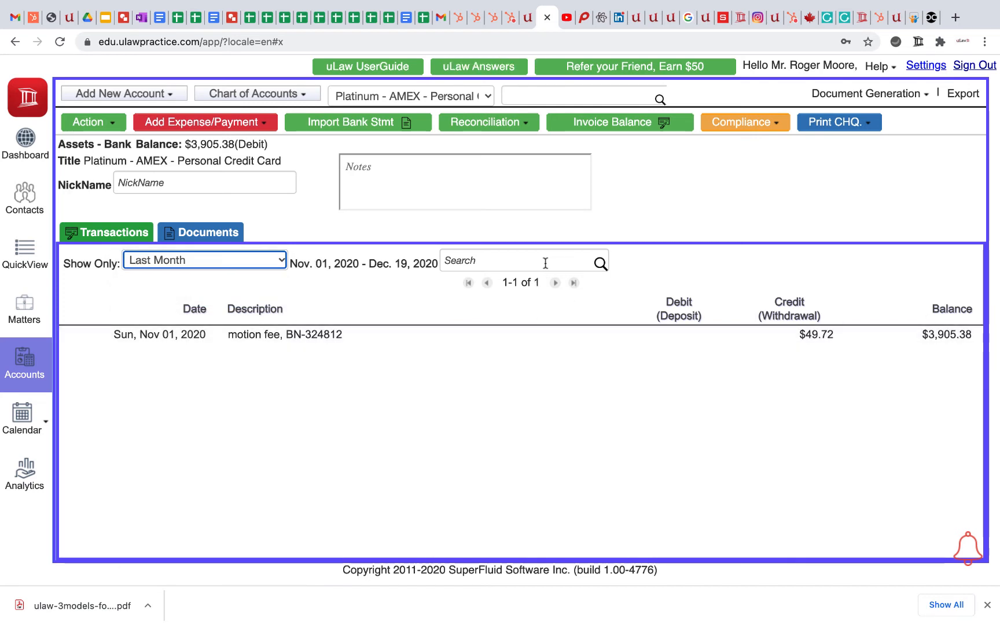
left_click(257, 261)
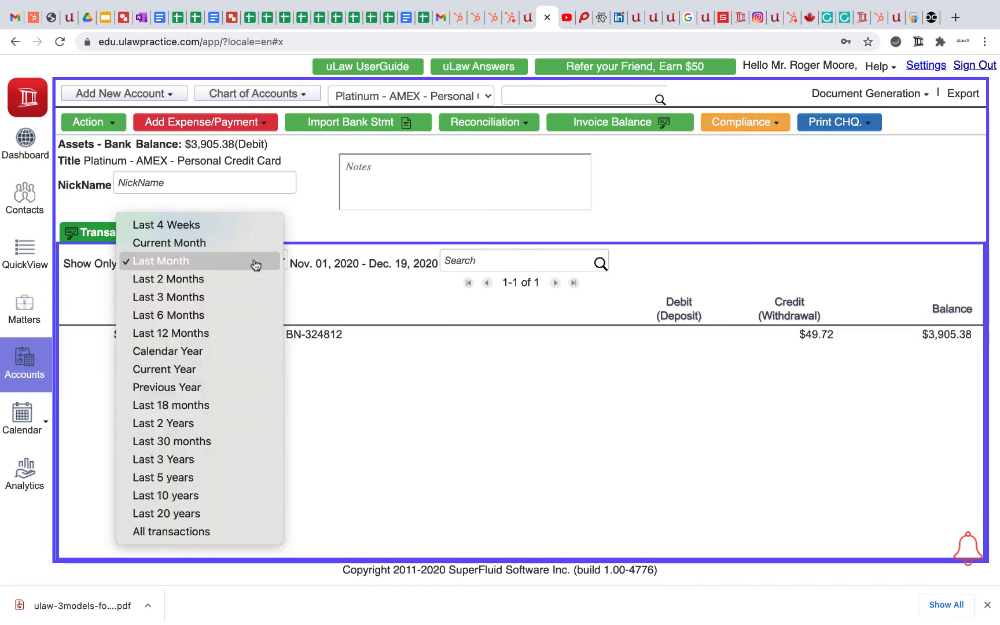
left_click(215, 351)
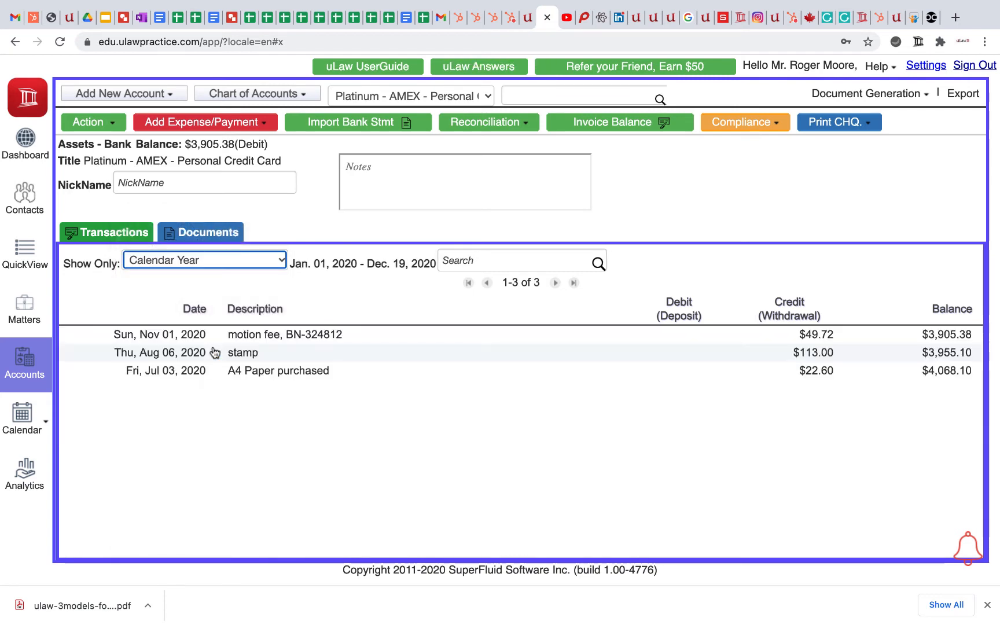
Search the credit card account's transactions for the amount "49." and clear the search.
left_click(452, 263)
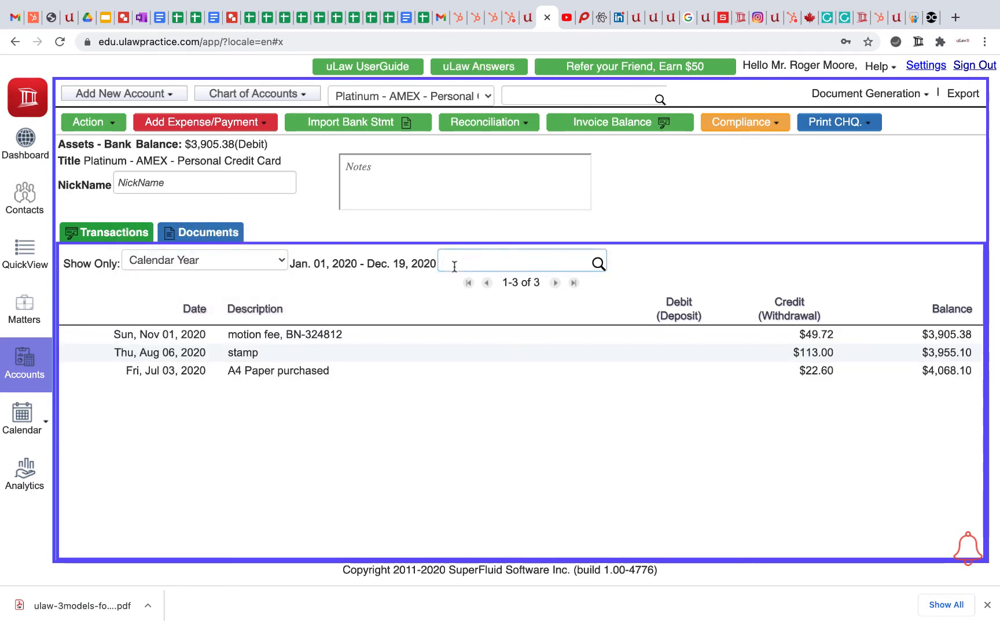
type("49.")
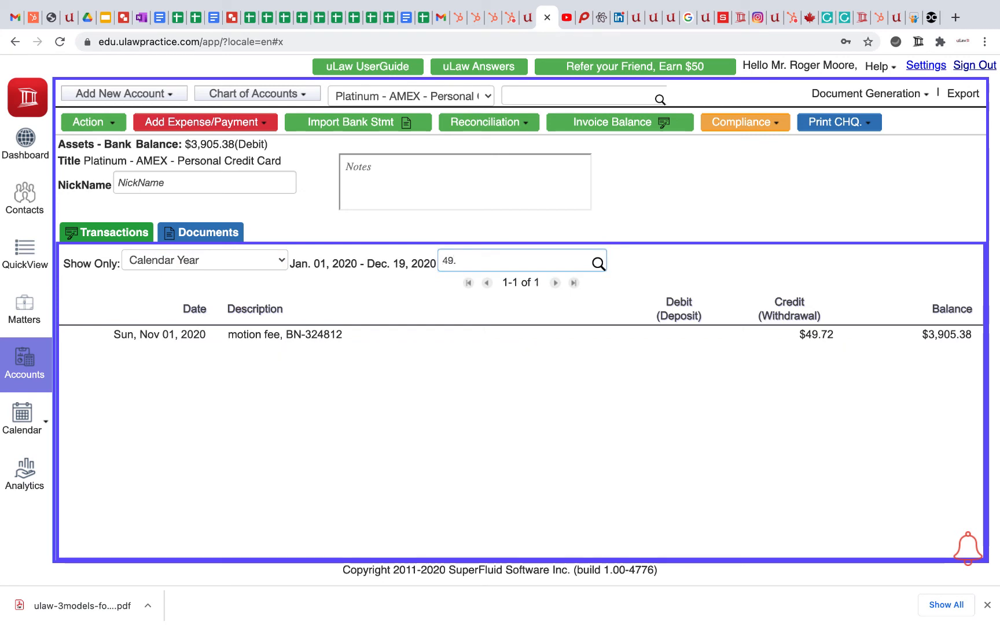
key("BackSpace")
key("BackSpace")
key("BackSpace")
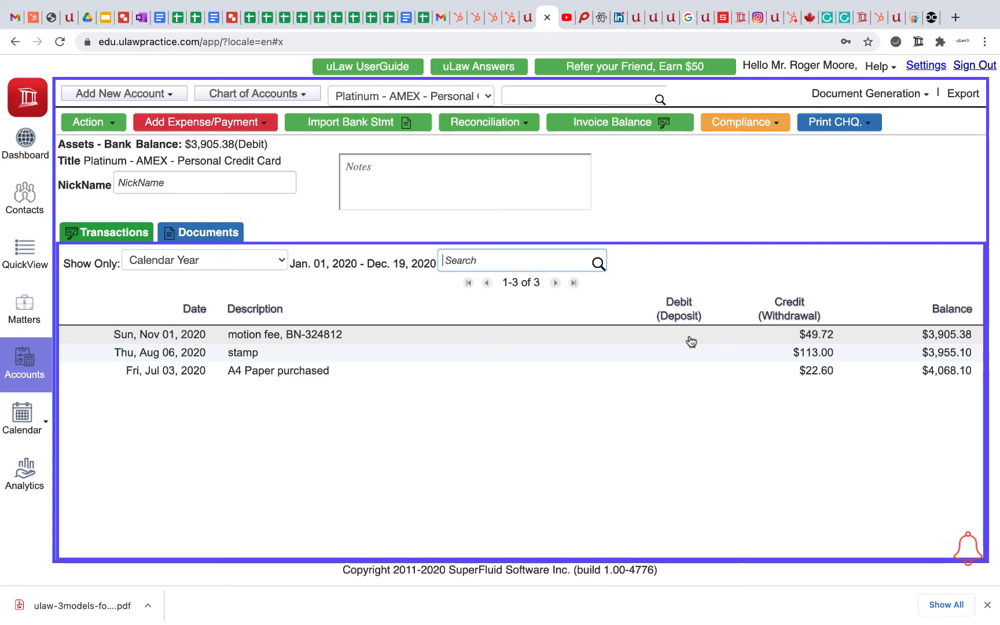
View the transactions of the Government Surcharges account under Client Expenses in the chart of accounts.
left_click(287, 99)
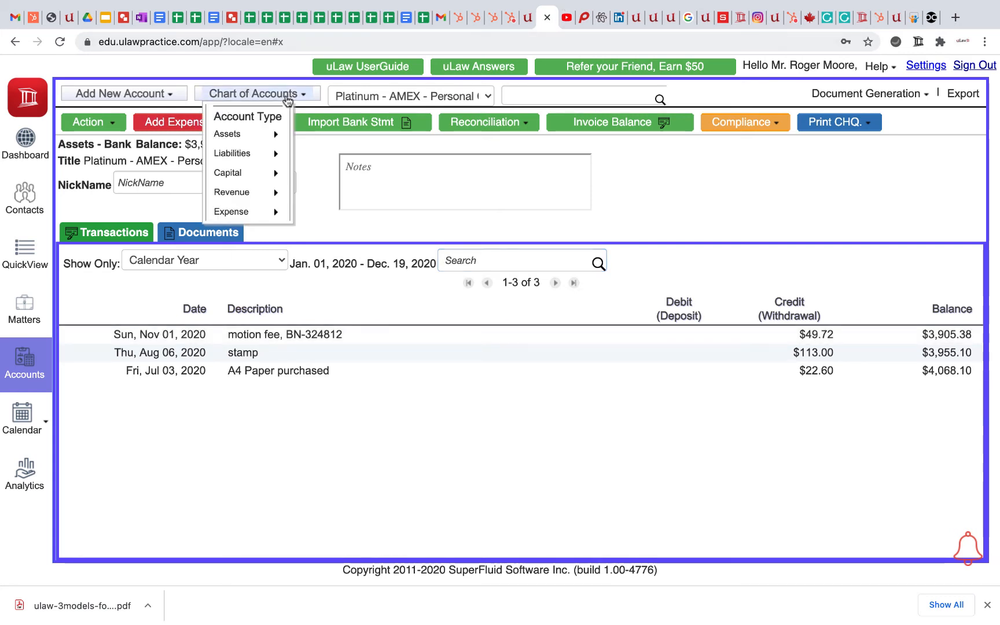
mouse_move(275, 134)
mouse_move(324, 132)
mouse_move(432, 194)
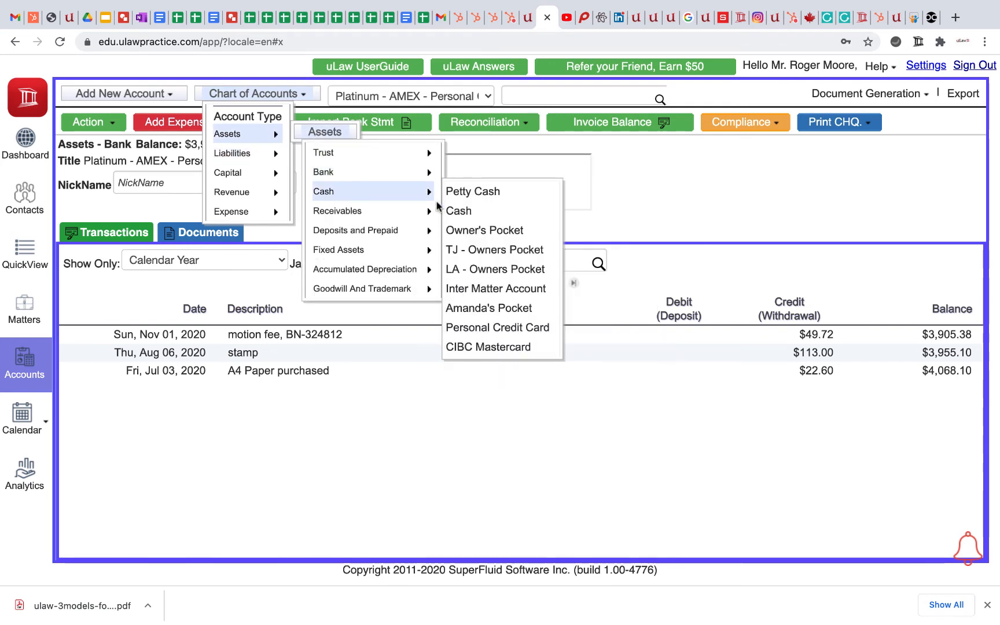
mouse_move(394, 172)
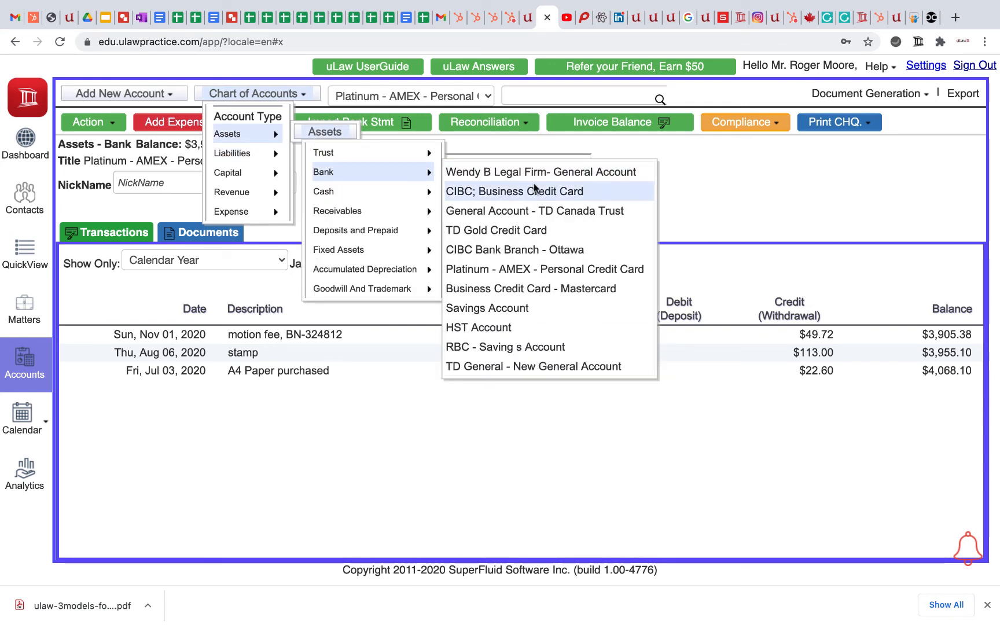
mouse_move(240, 169)
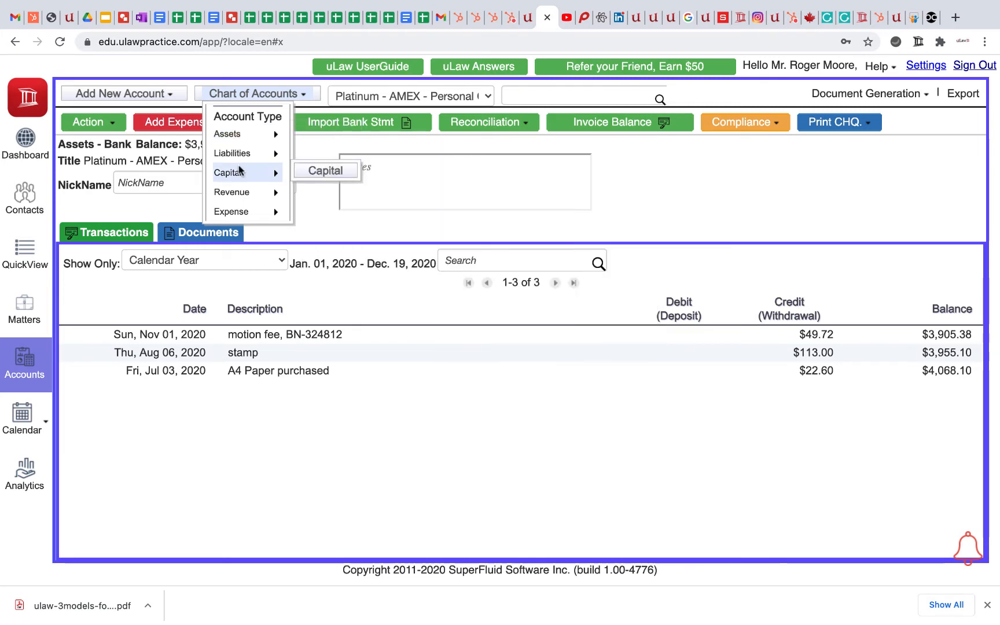
mouse_move(238, 211)
mouse_move(329, 210)
mouse_move(352, 242)
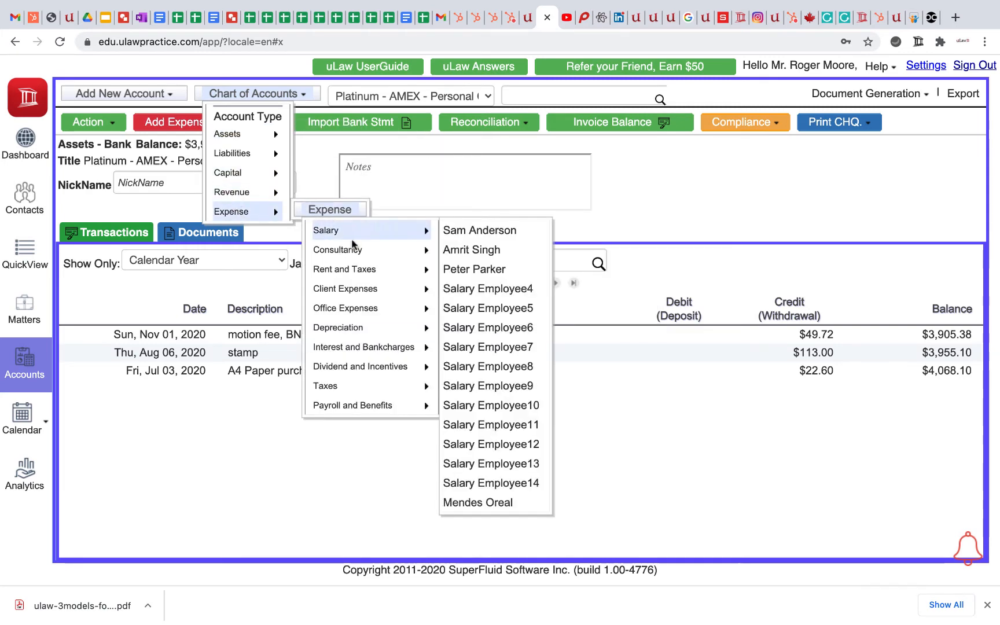
mouse_move(354, 288)
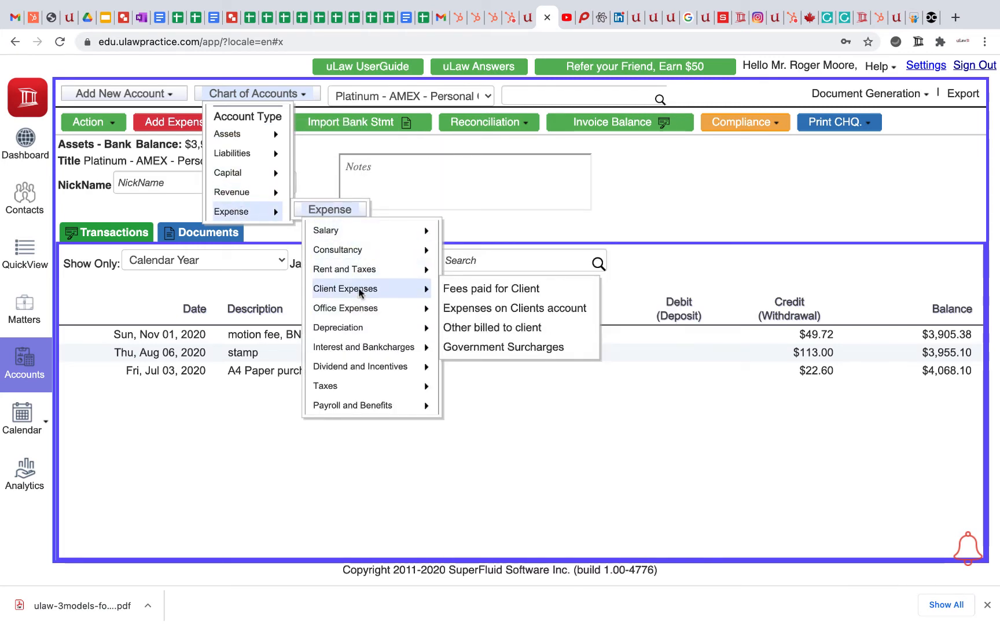
left_click(509, 343)
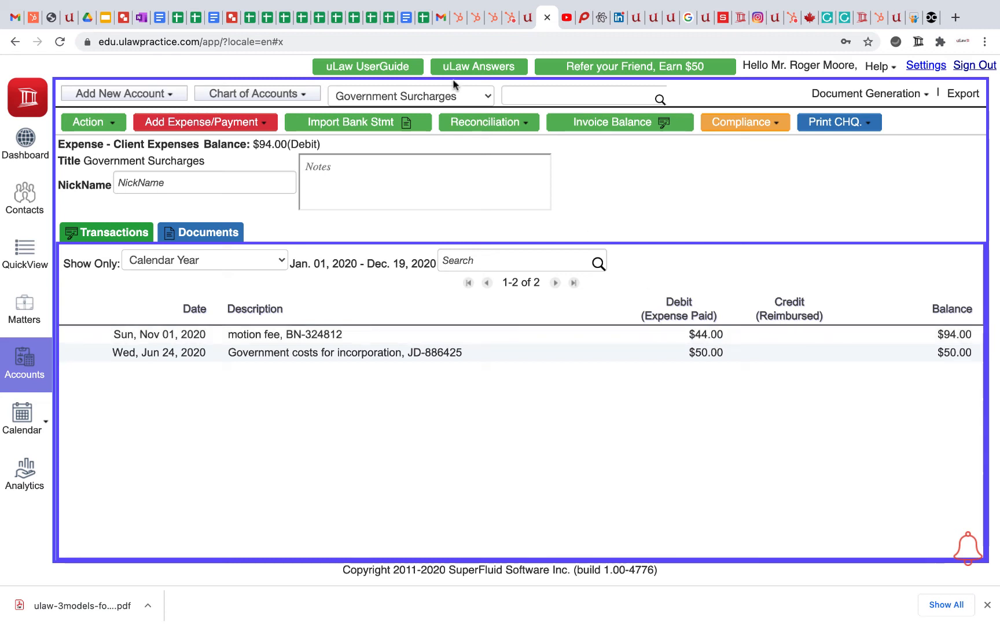
Open the HST Payable account under the tax liabilities in the chart of accounts and search its transactions for "motion".
left_click(271, 94)
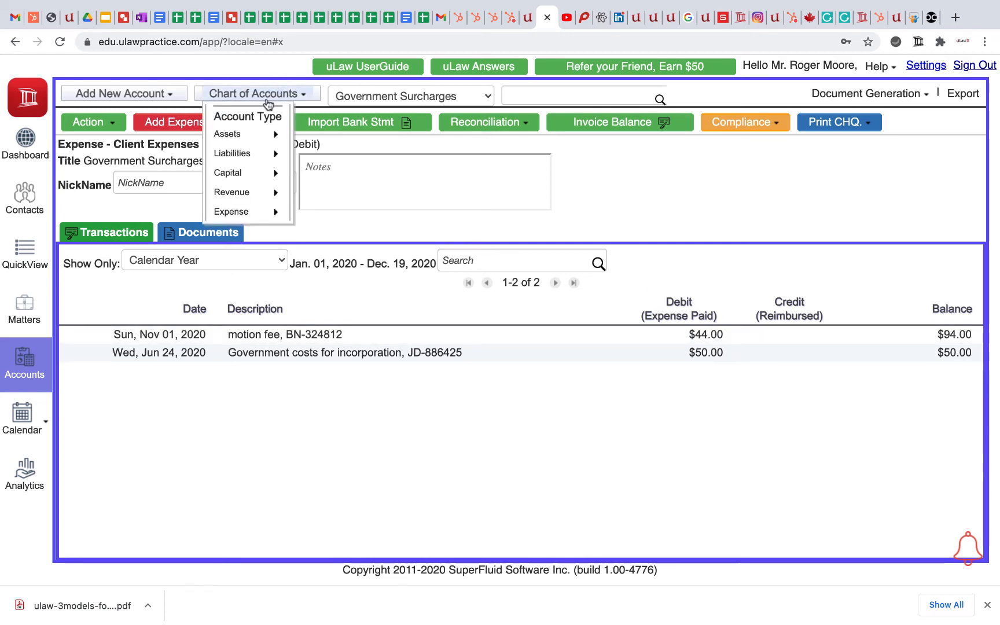
mouse_move(251, 152)
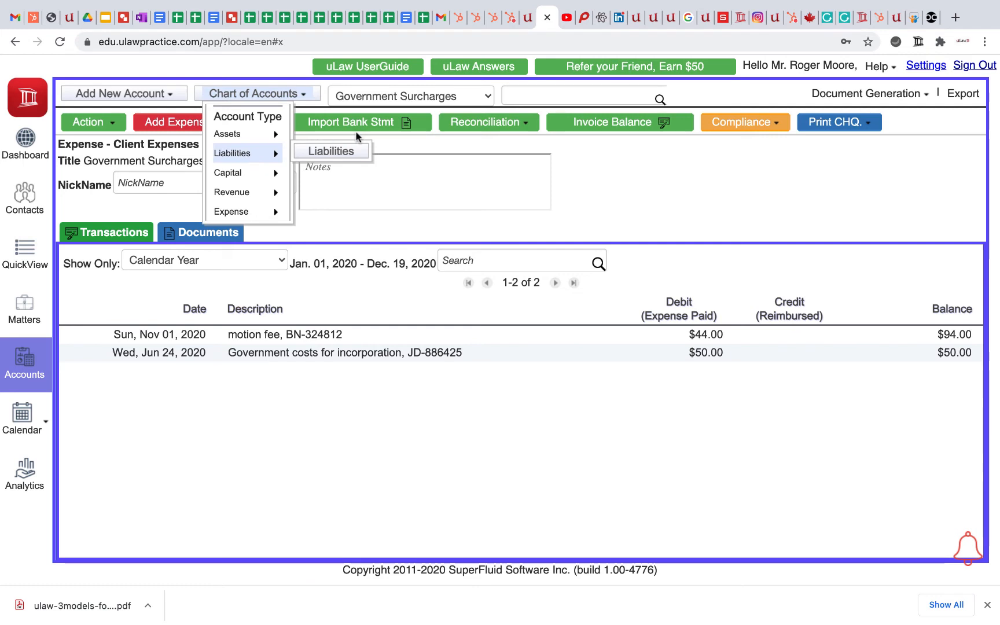
mouse_move(354, 150)
mouse_move(359, 192)
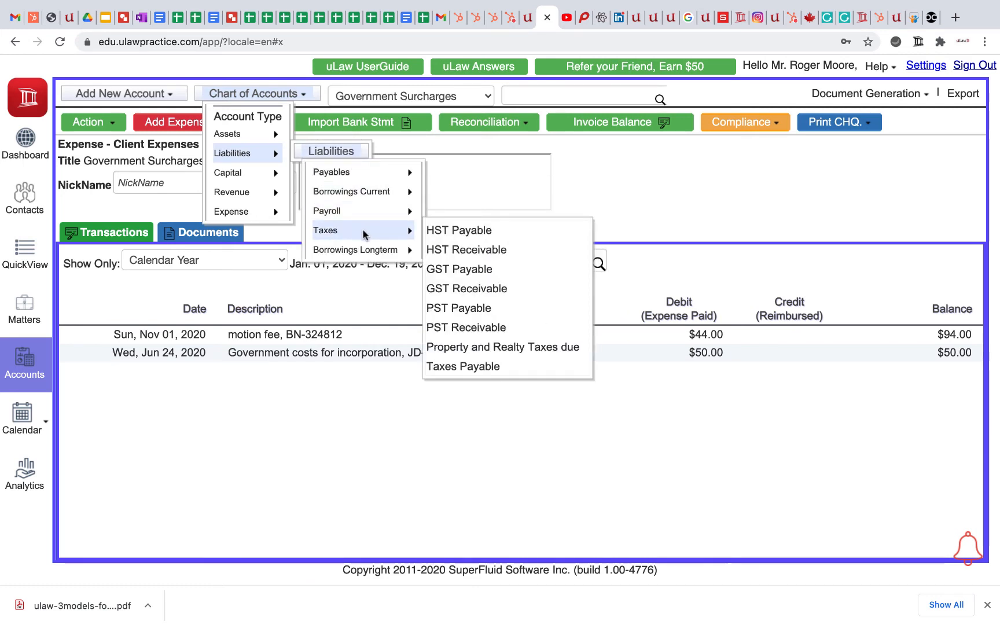
left_click(481, 230)
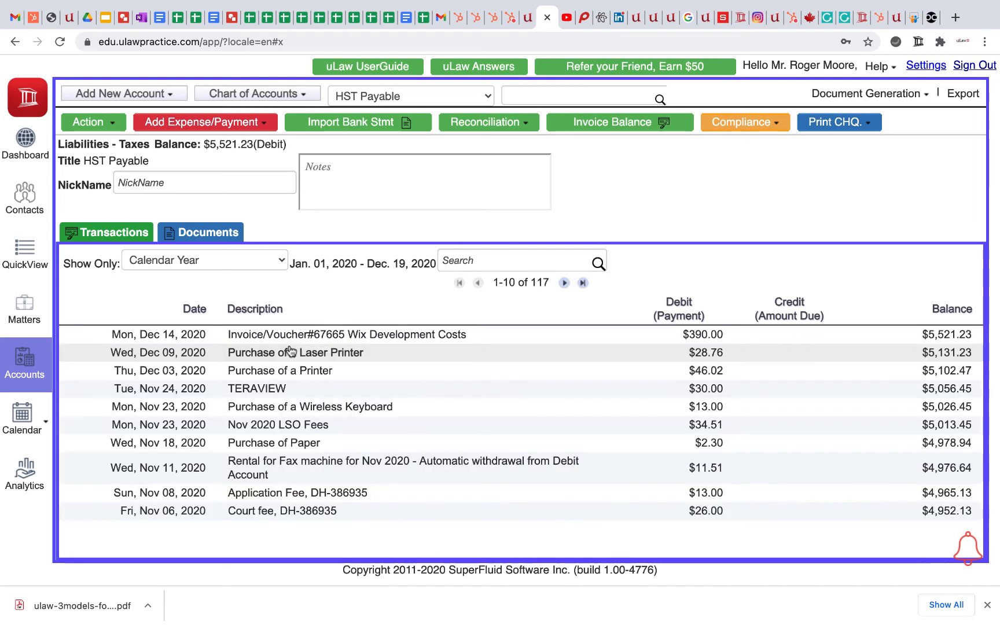
left_click(457, 265)
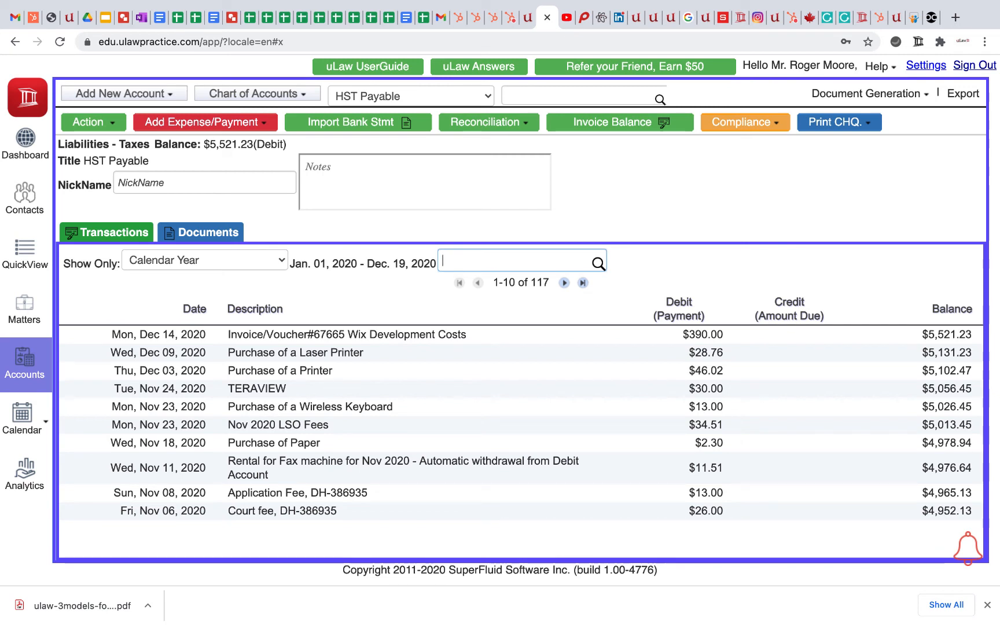
type("motion")
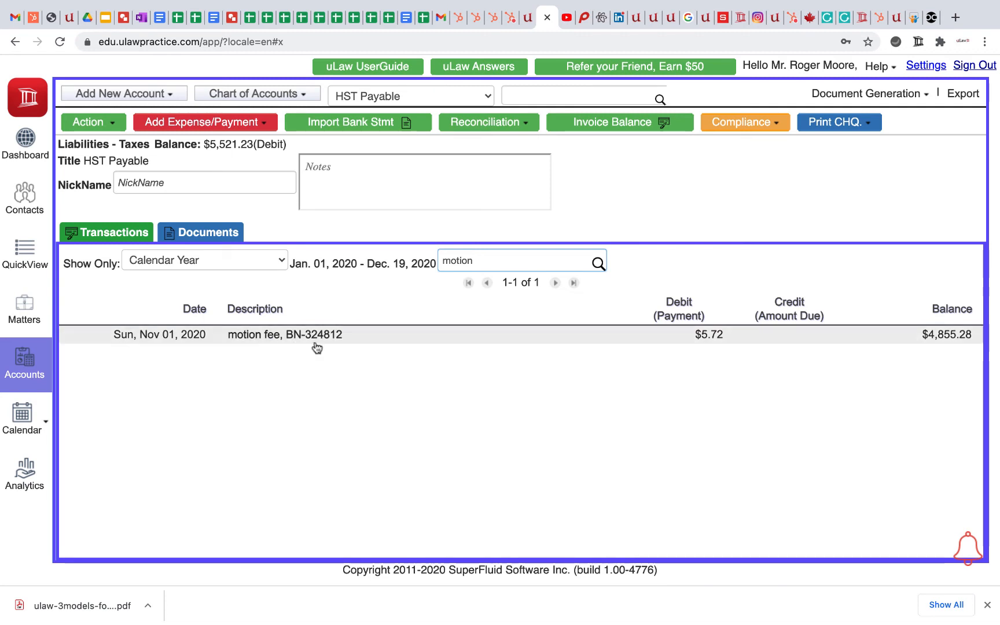
Find the motion fee's matter by its file number in the matter overview and open it to review its disbursements.
left_click(25, 255)
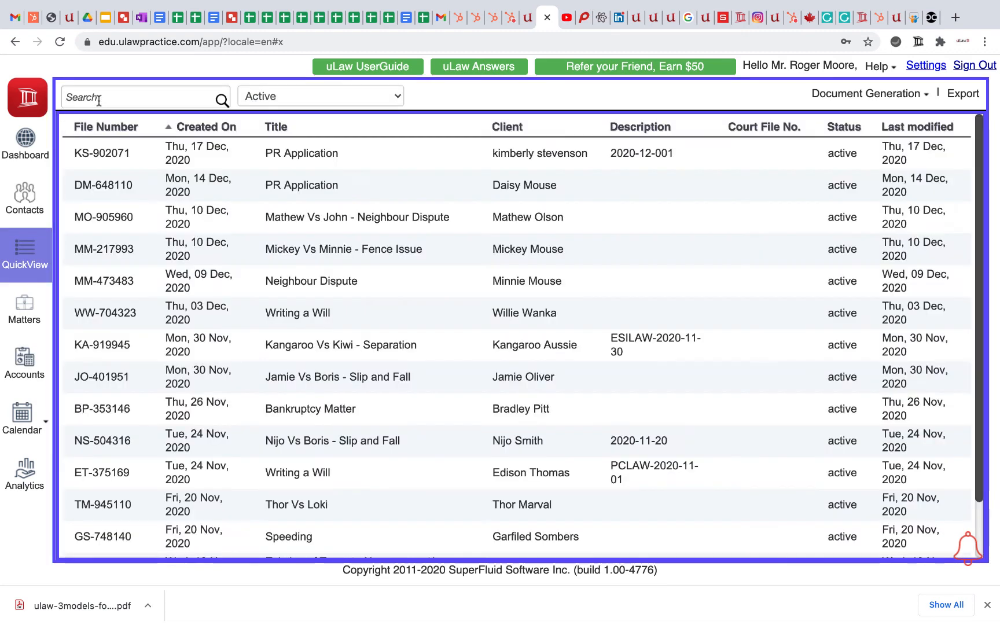
left_click(101, 104)
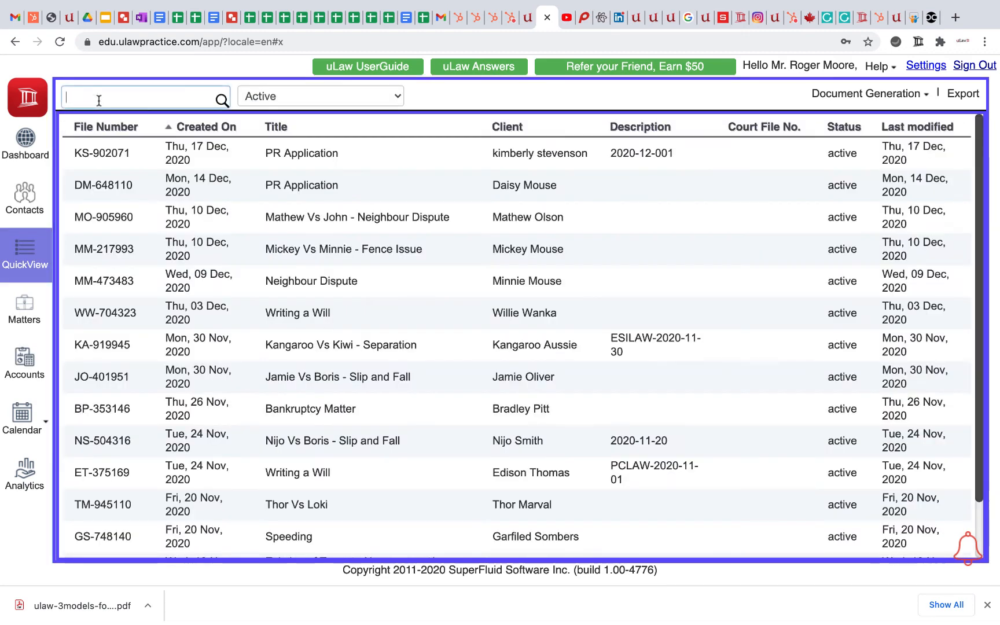
type("BN-32")
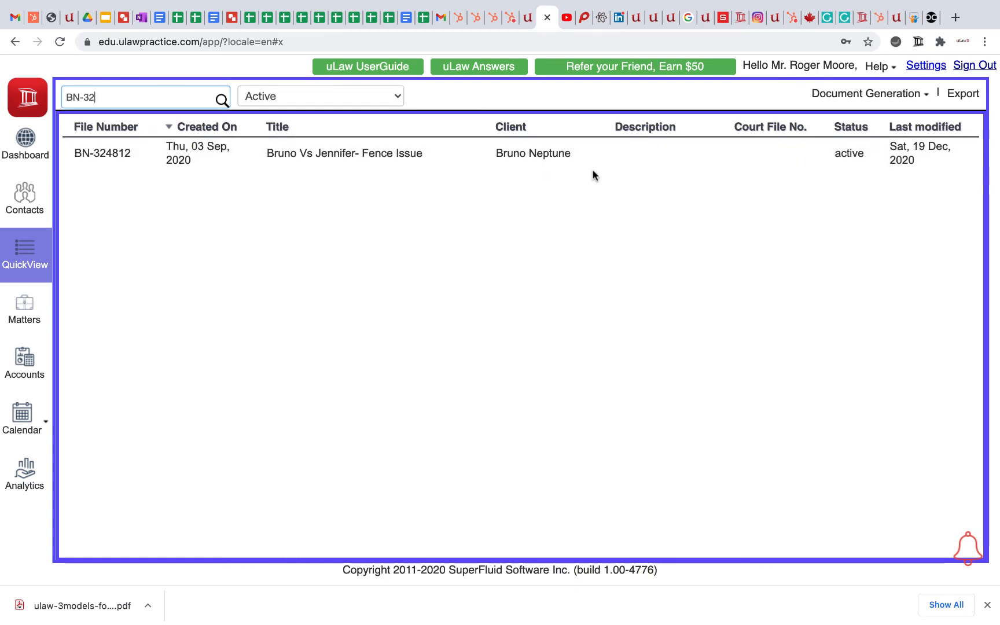
left_click(401, 160)
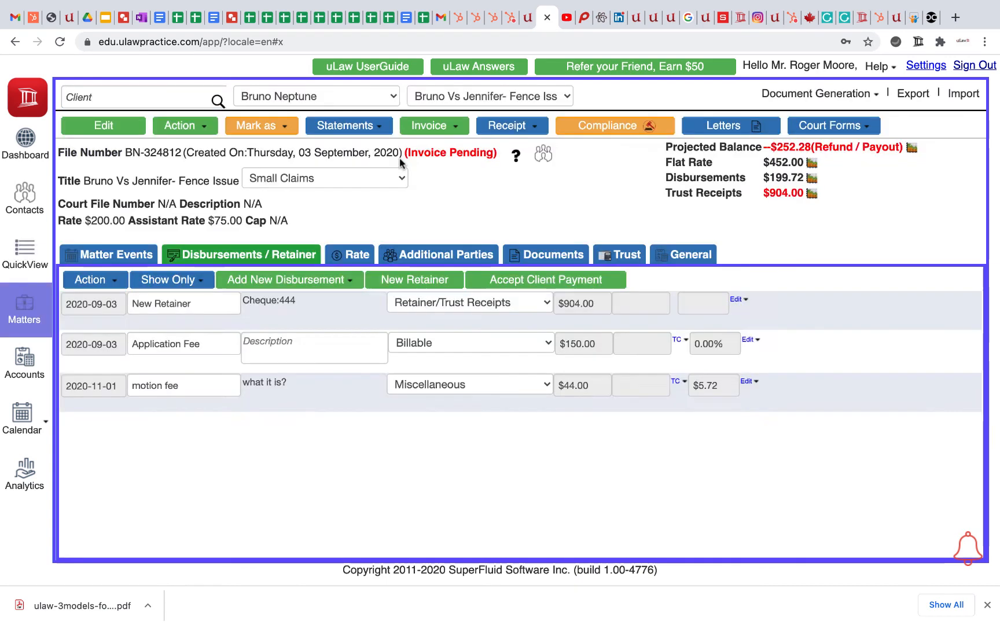
mouse_move(373, 579)
Return to the HST Payable account and show only its transactions from the last 4 weeks.
left_click(32, 368)
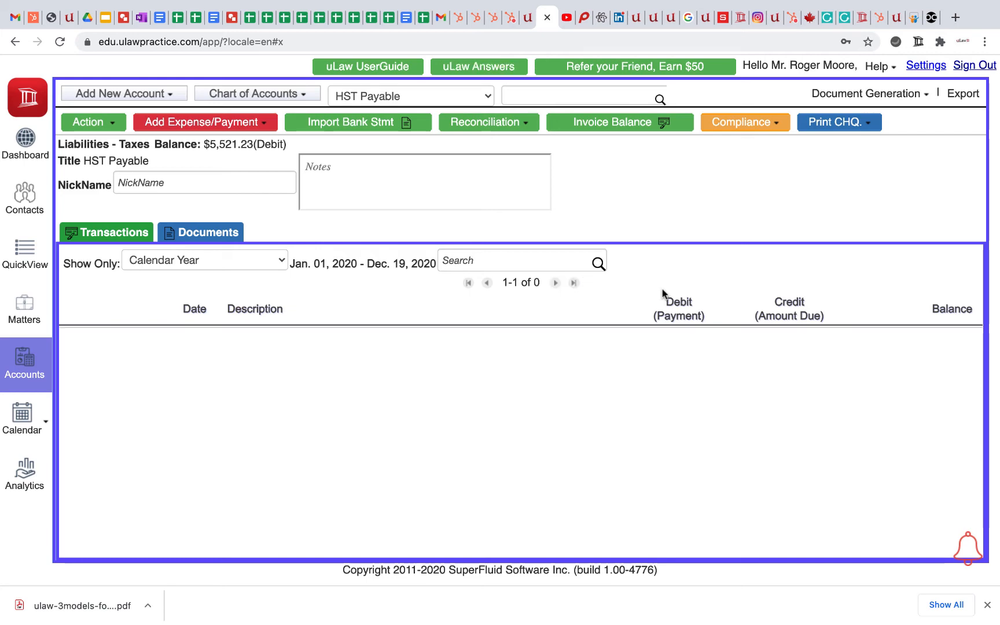
left_click(191, 262)
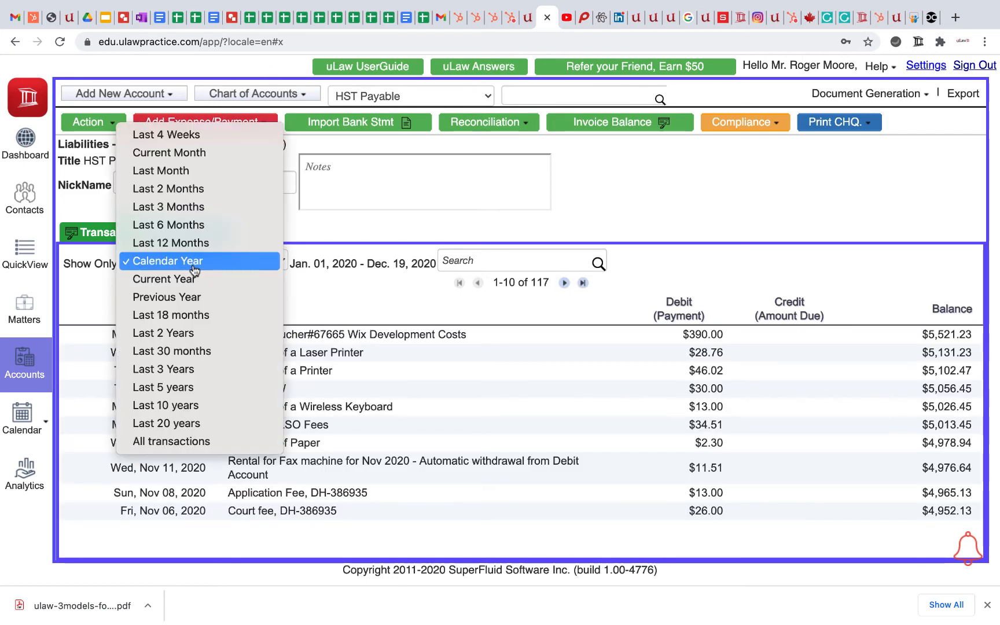
left_click(205, 135)
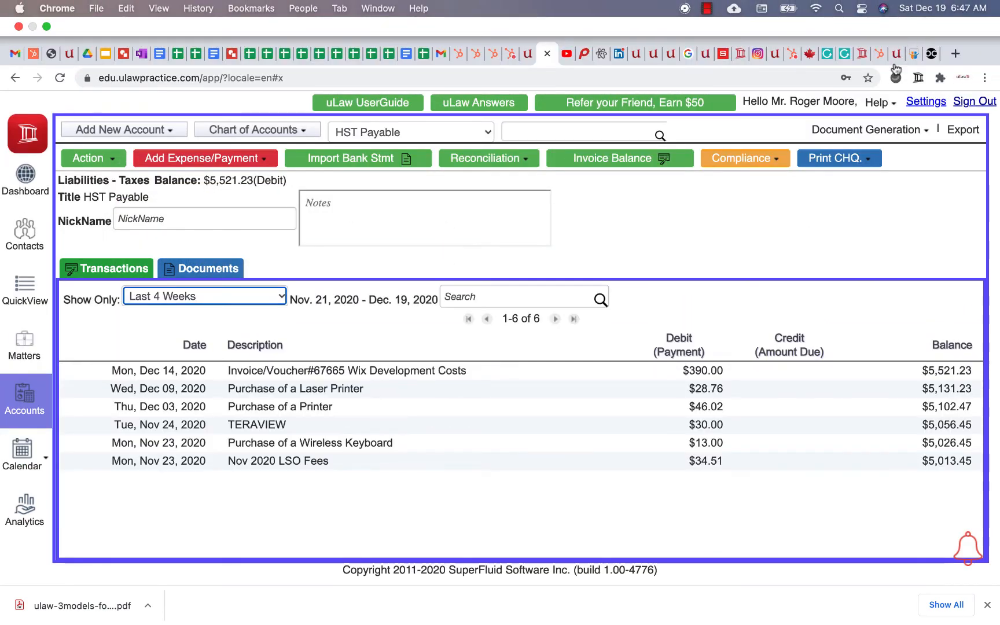
Download the quarterly Expense Book report for 2020-10-01 to 2020-12-31 as an Acrobat PDF.
left_click(901, 98)
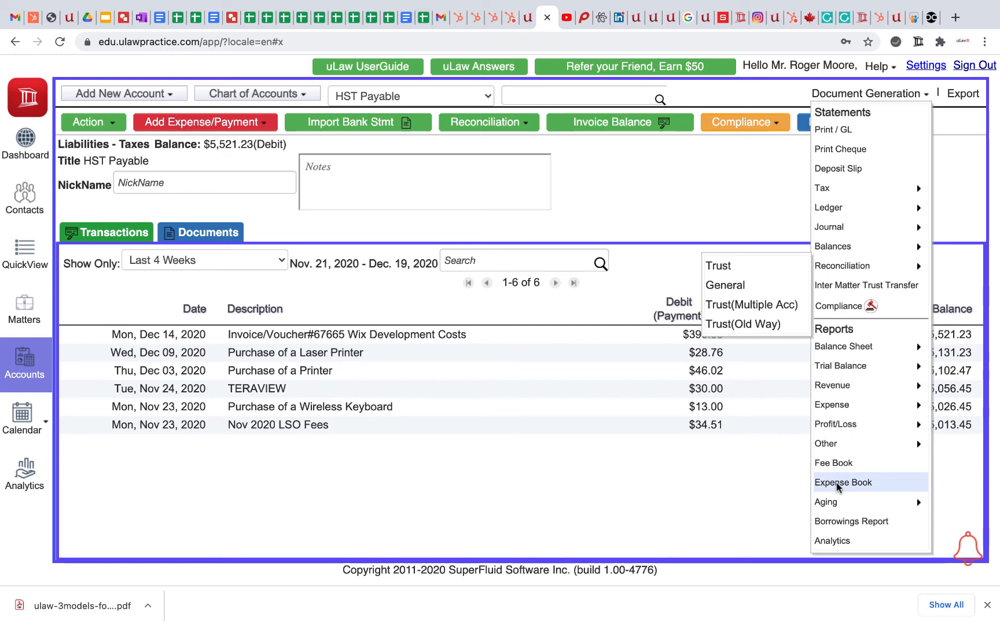
left_click(841, 484)
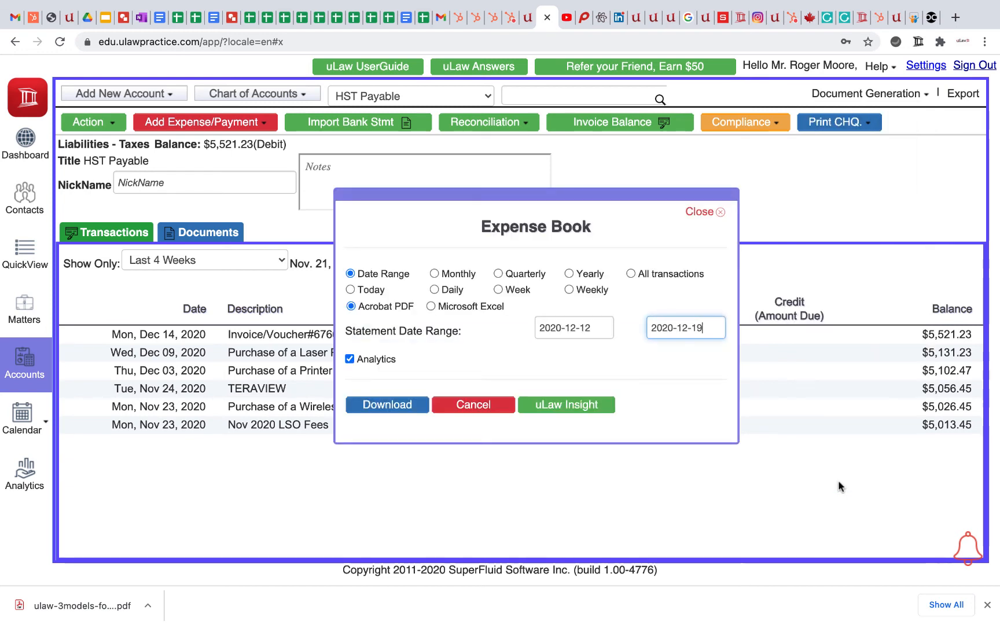
left_click(499, 274)
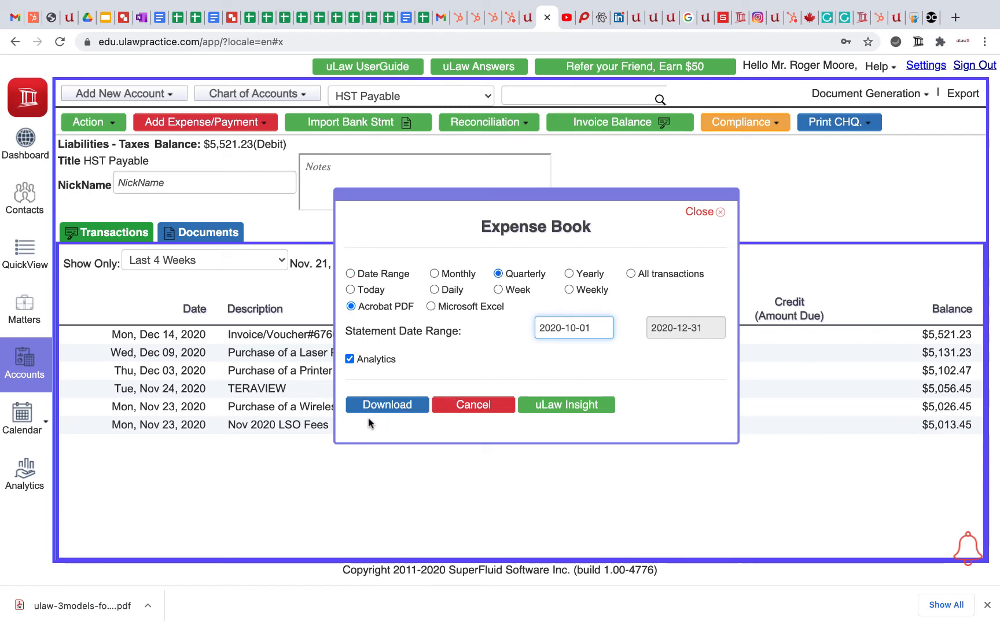
left_click(386, 405)
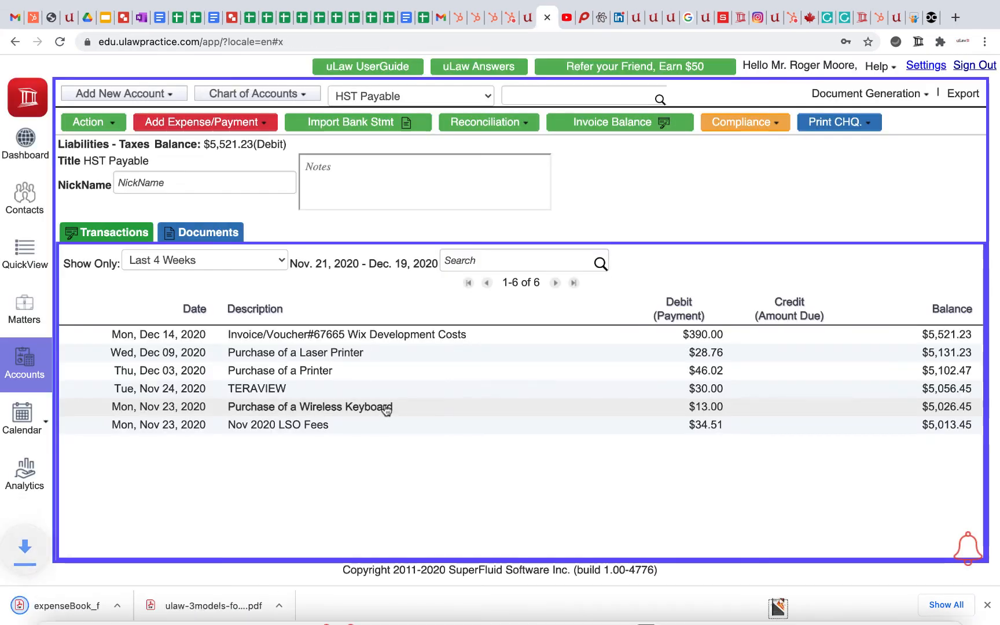
Open the downloaded Expense Book PDF and search it for "motion".
left_click(82, 607)
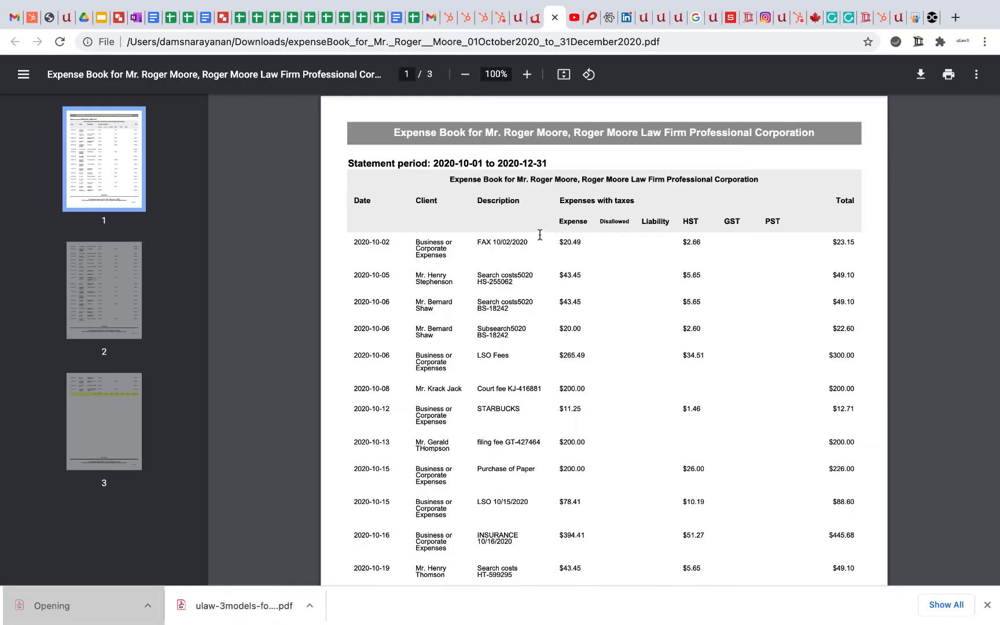
key("super+f")
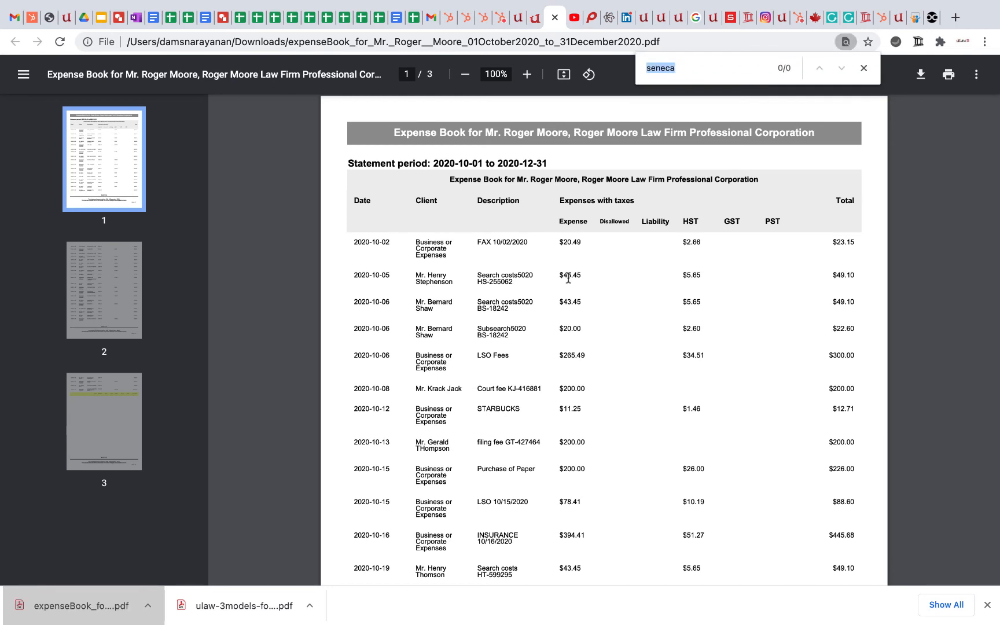
type("motion")
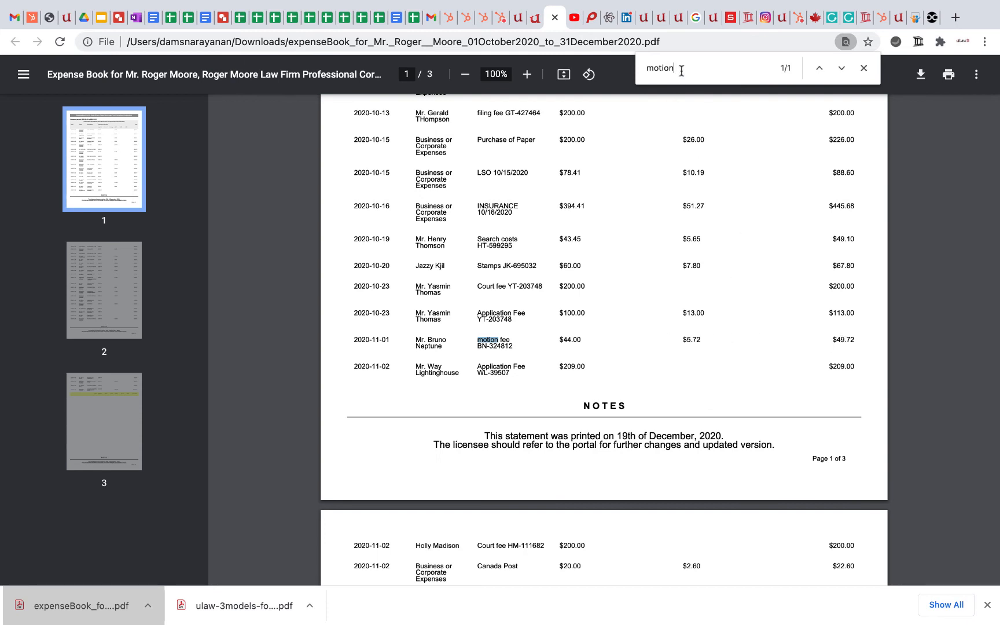
Search the Expense Book PDF for the amount 49.72, and return to the uLaw accounts page.
double_click(663, 68)
type("49.72")
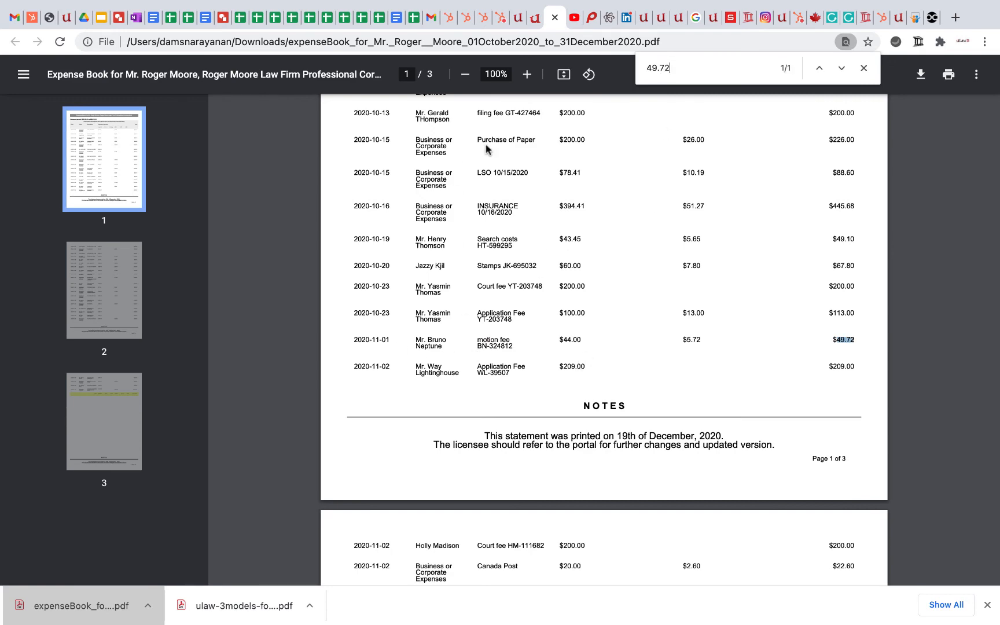
left_click(534, 52)
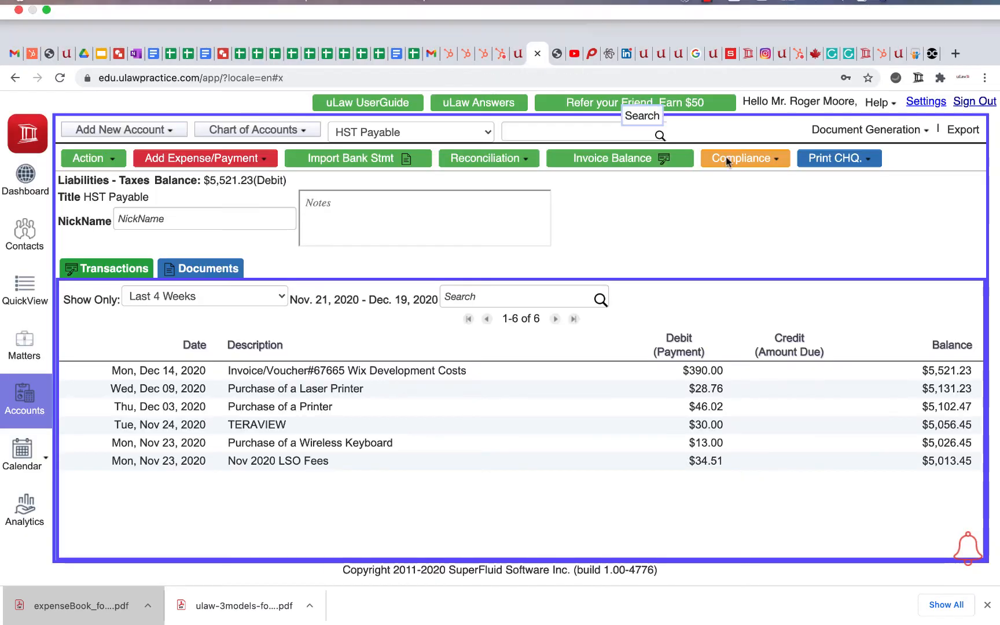
Look over the available report types and the expense categories in the chart of accounts, including client expenses, rent and taxes, and salaries.
left_click(870, 96)
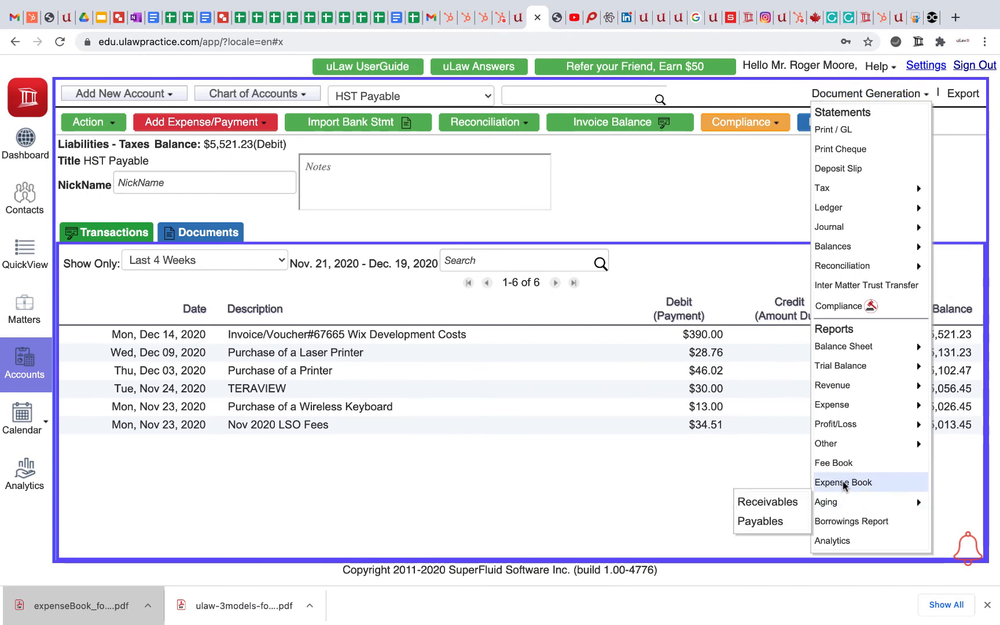
left_click(634, 459)
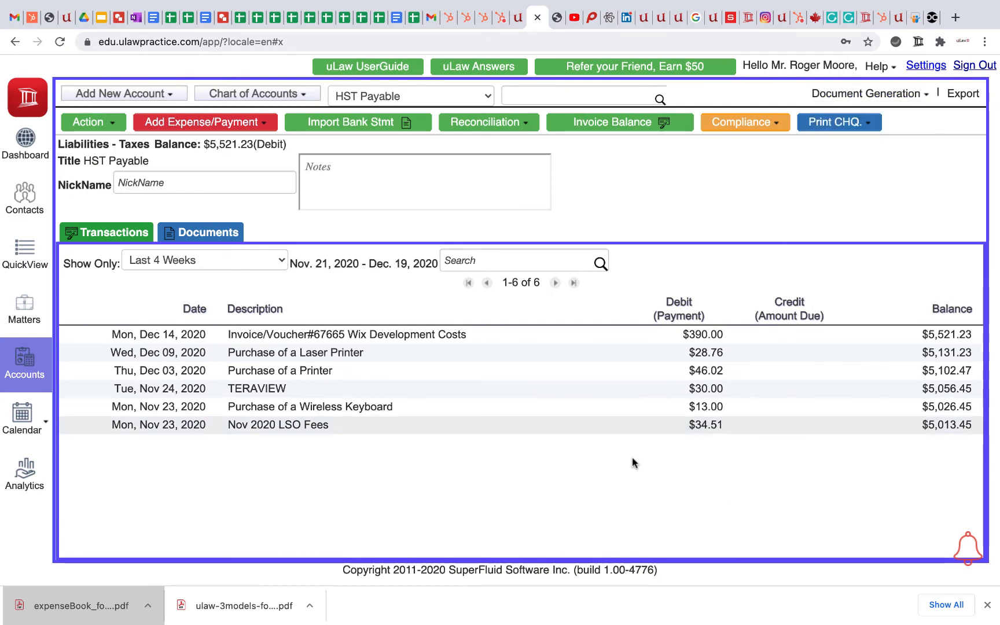
left_click(254, 94)
mouse_move(260, 213)
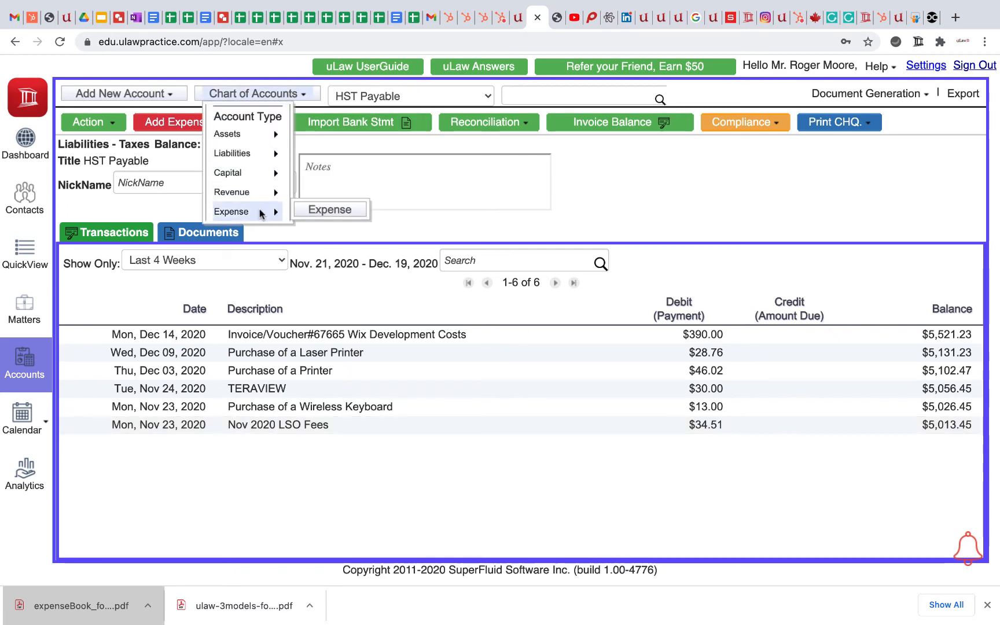
mouse_move(333, 209)
mouse_move(371, 288)
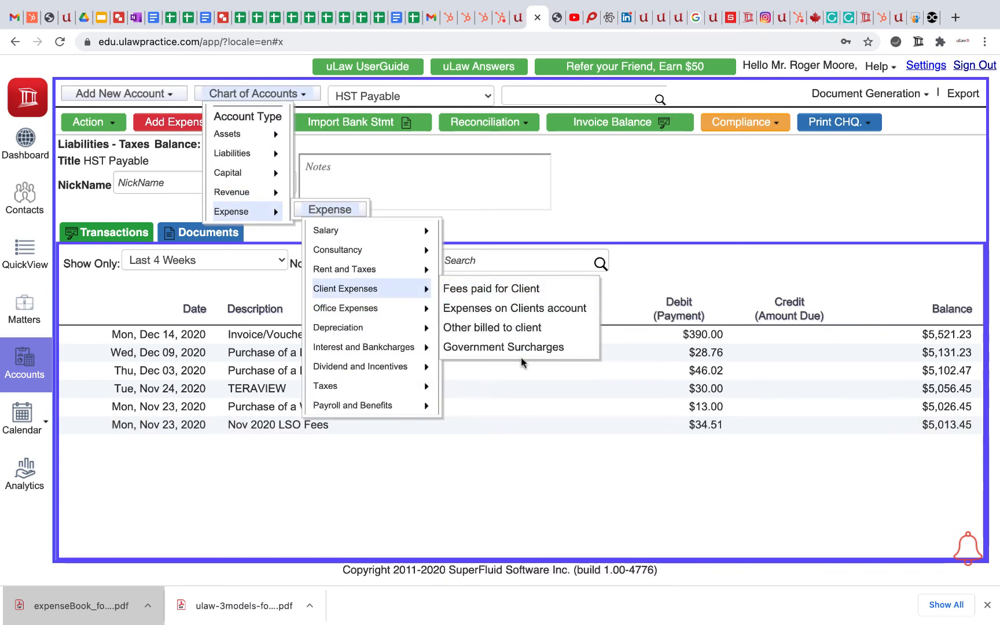
mouse_move(354, 267)
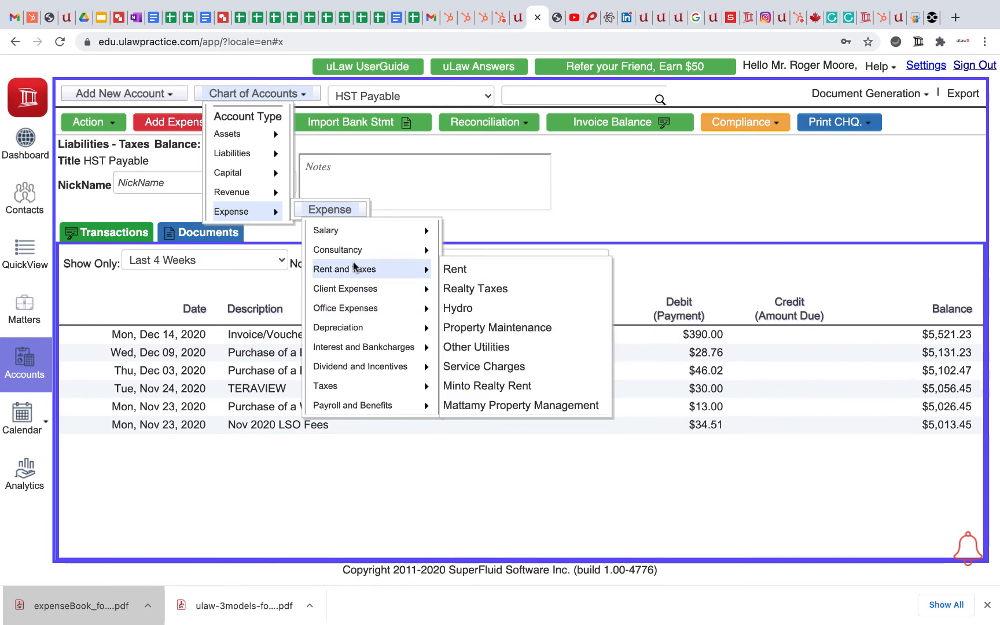
mouse_move(344, 231)
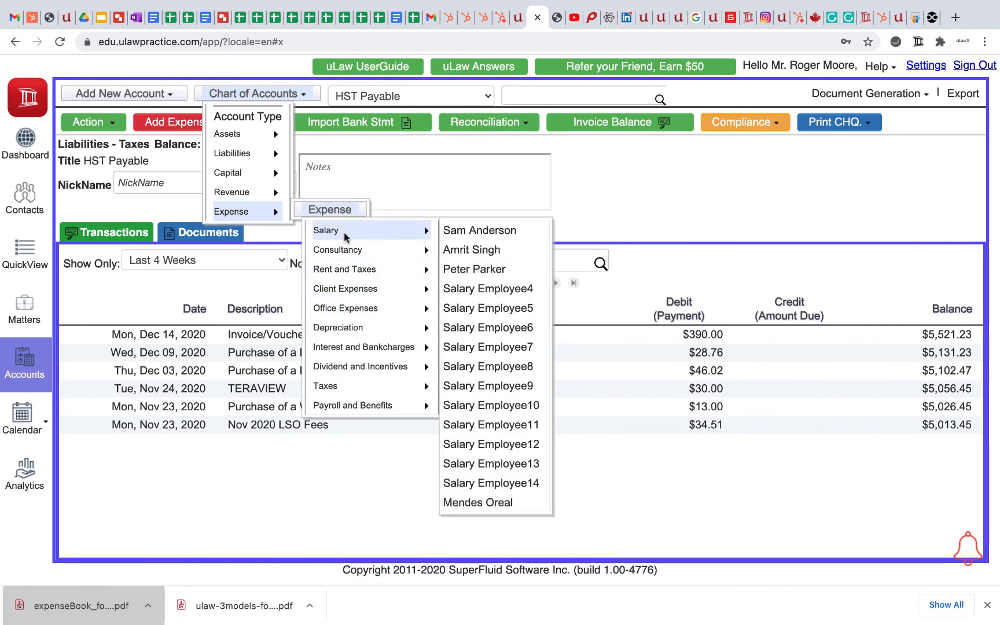
mouse_move(347, 314)
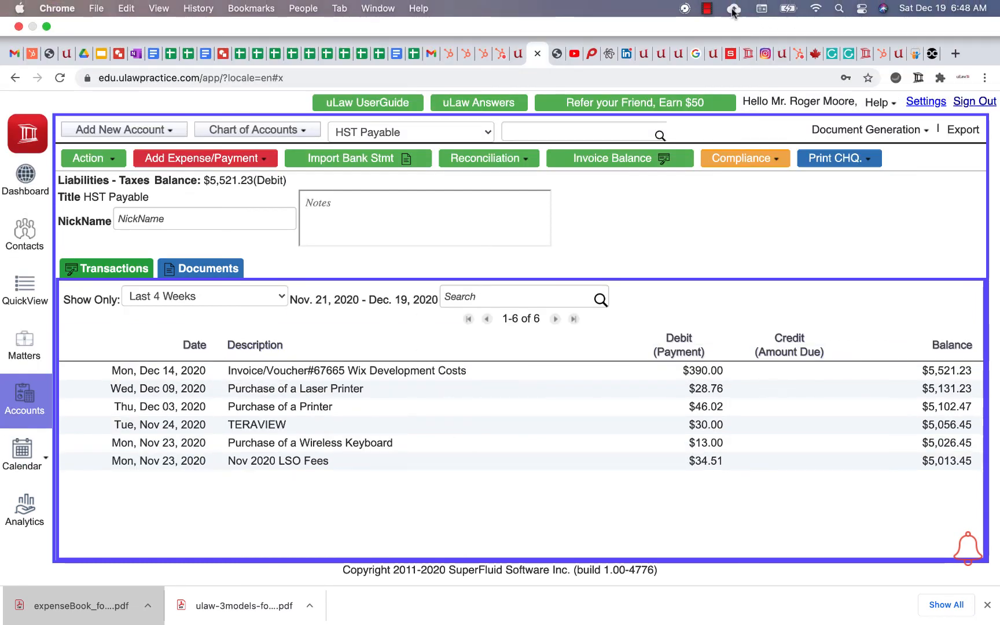
left_click(707, 9)
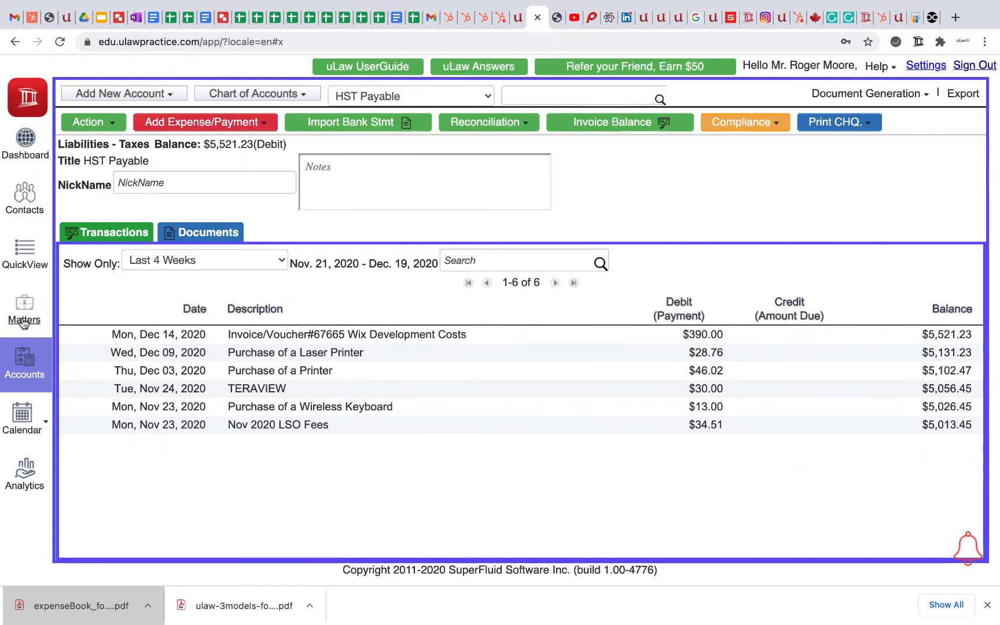
View the client's contact record and open the linked matter from it to check the motion fee disbursement.
left_click(24, 315)
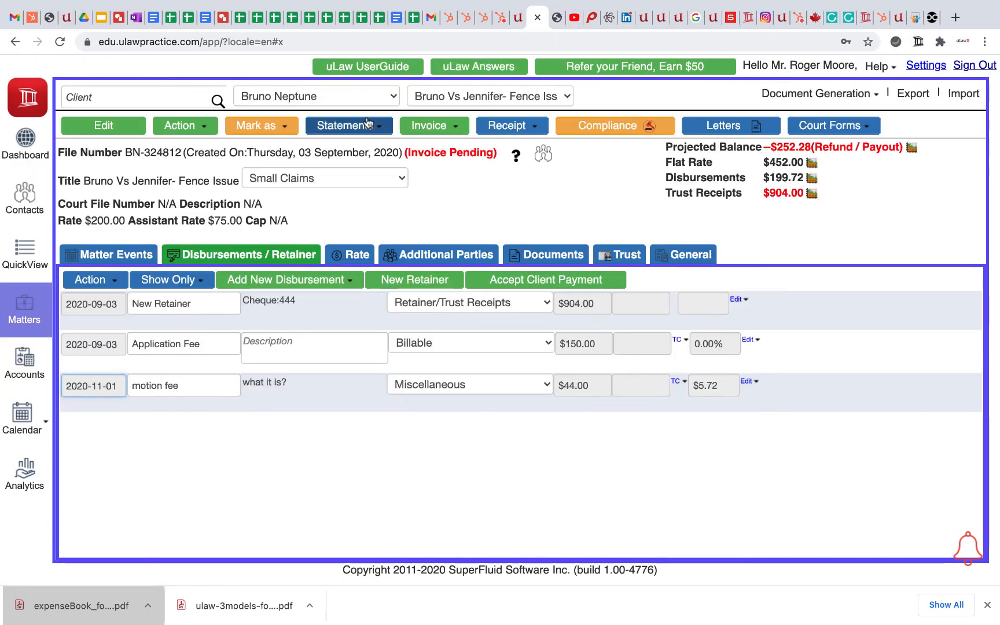
left_click(25, 199)
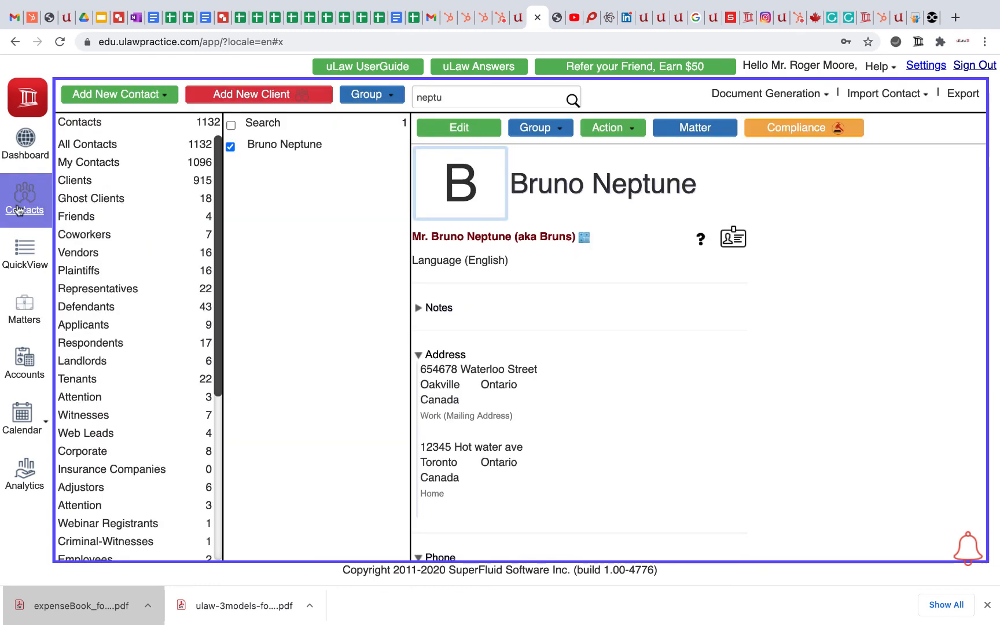
left_click(455, 98)
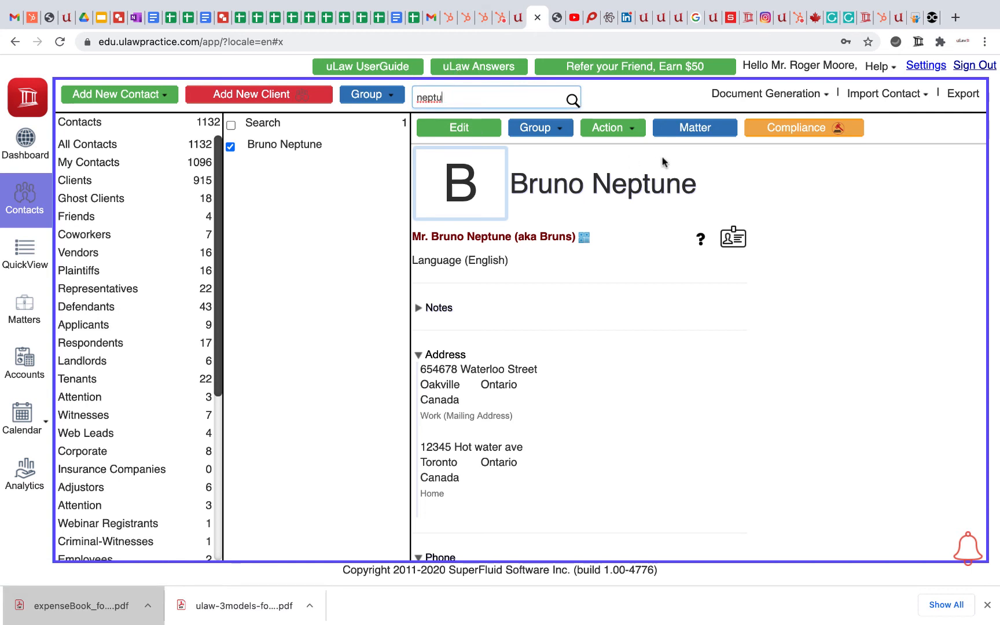
left_click(683, 132)
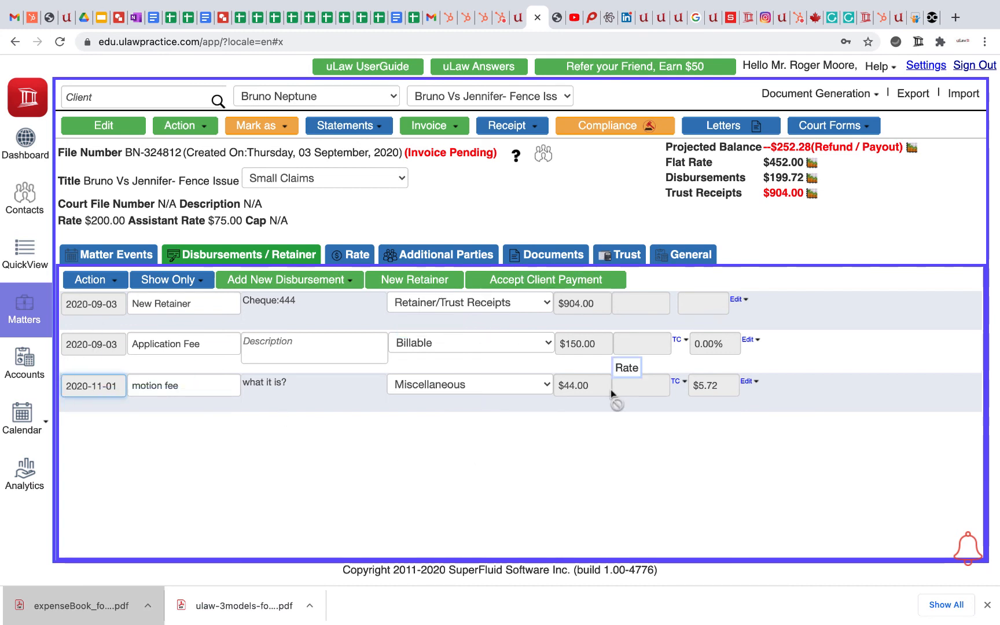
Open the Platinum - AMEX - Personal Credit Card bank account and show only its transactions from the last month.
left_click(24, 361)
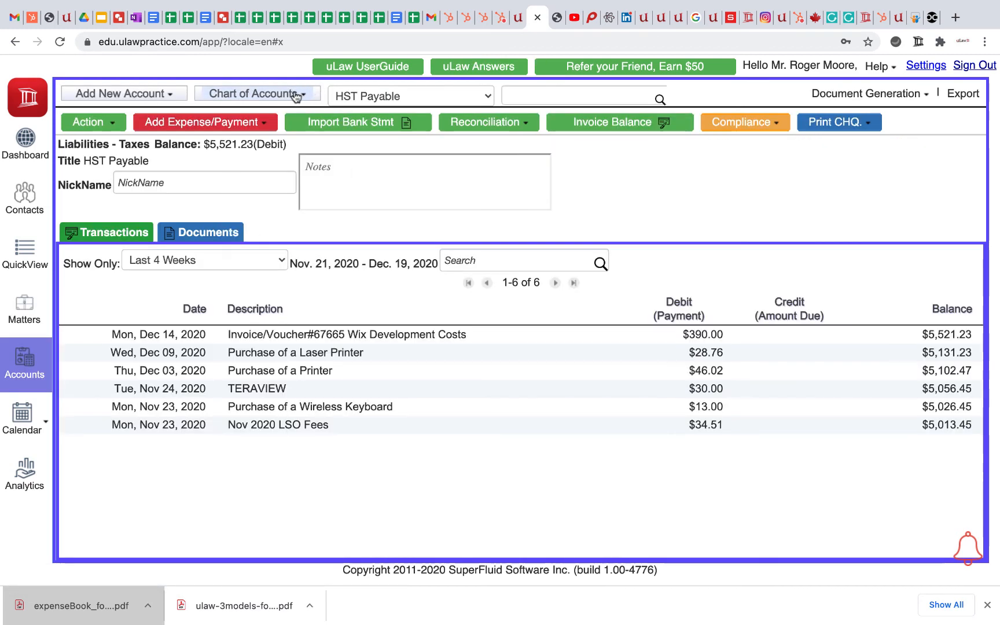
left_click(296, 96)
mouse_move(253, 140)
mouse_move(313, 136)
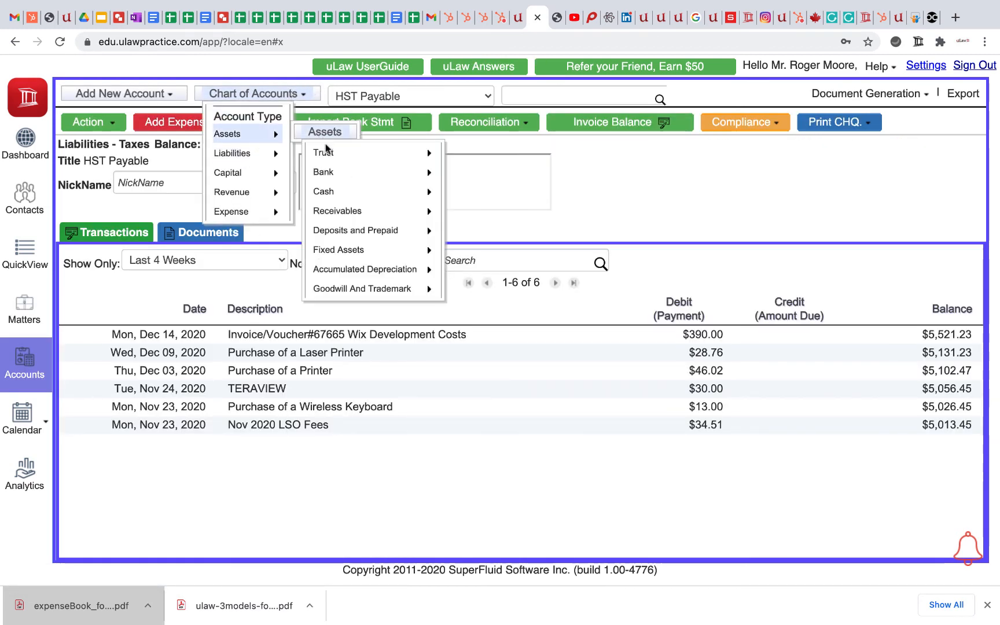
mouse_move(328, 172)
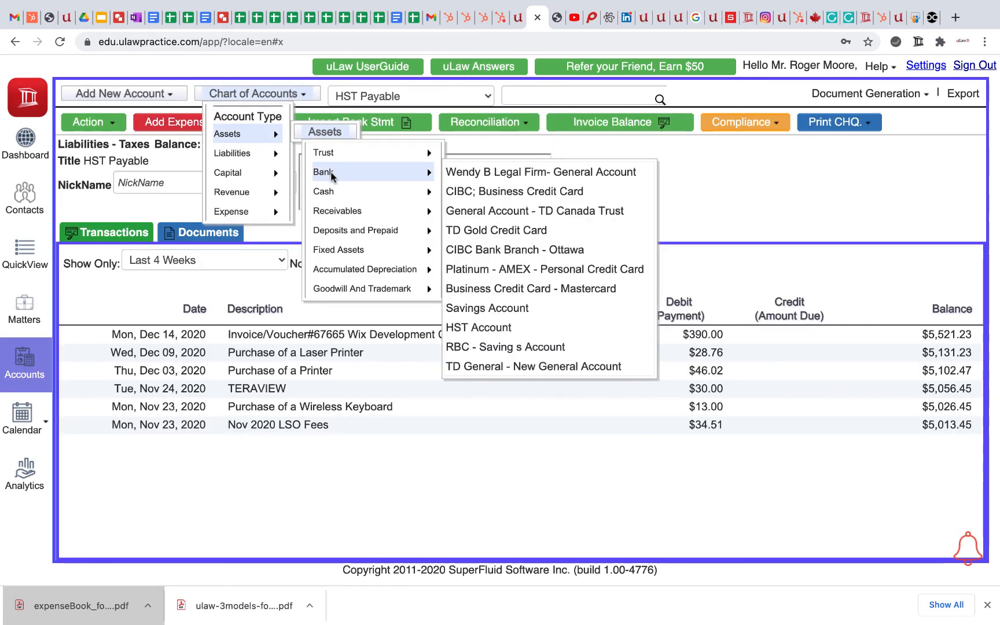
left_click(528, 270)
left_click(183, 261)
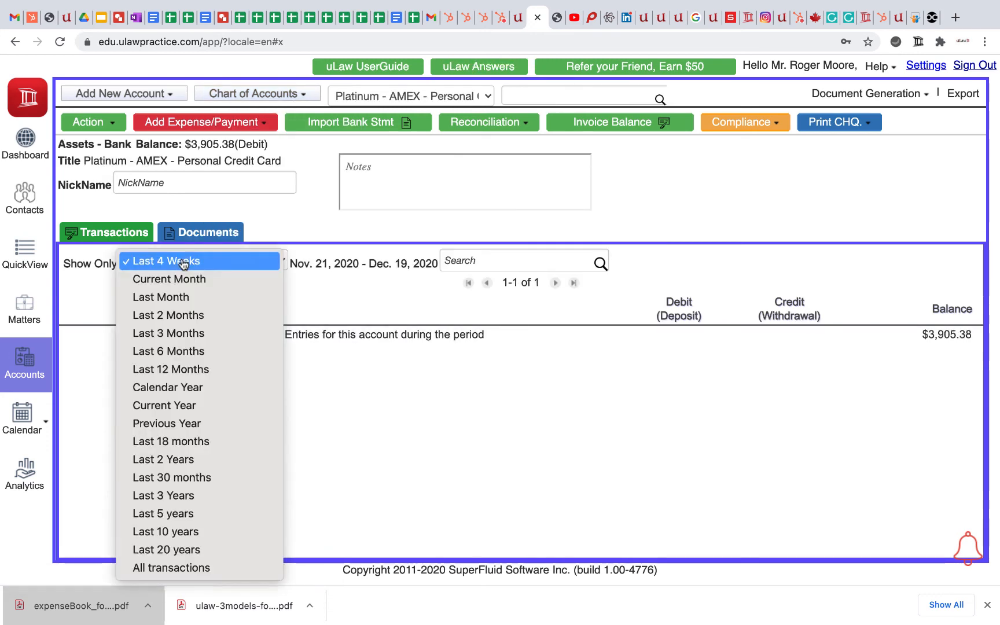
left_click(185, 297)
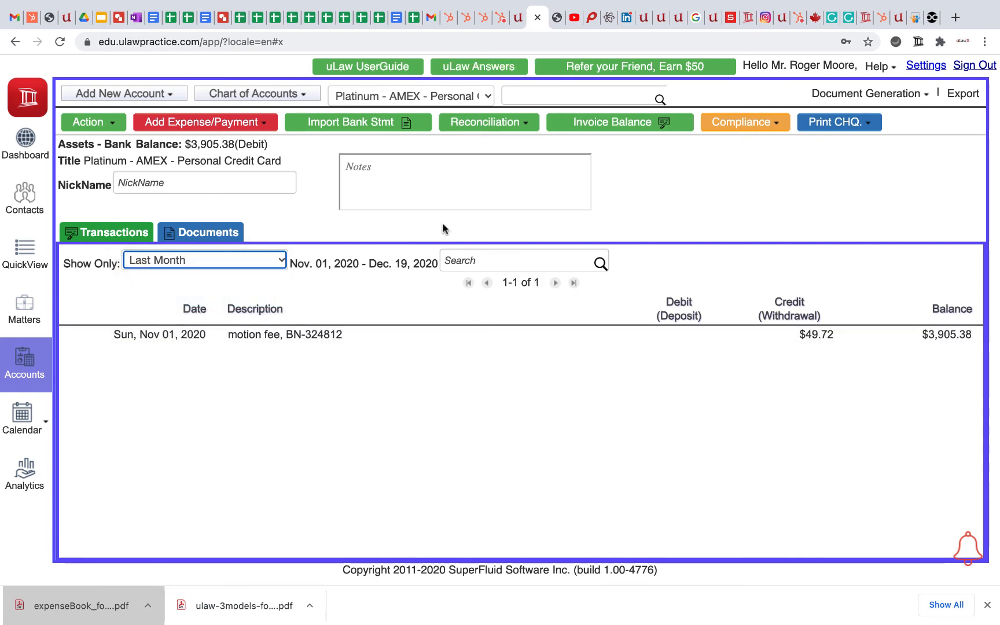
Open the Government Surcharges account under Client Expenses to check the motion fee posting.
left_click(281, 98)
mouse_move(261, 209)
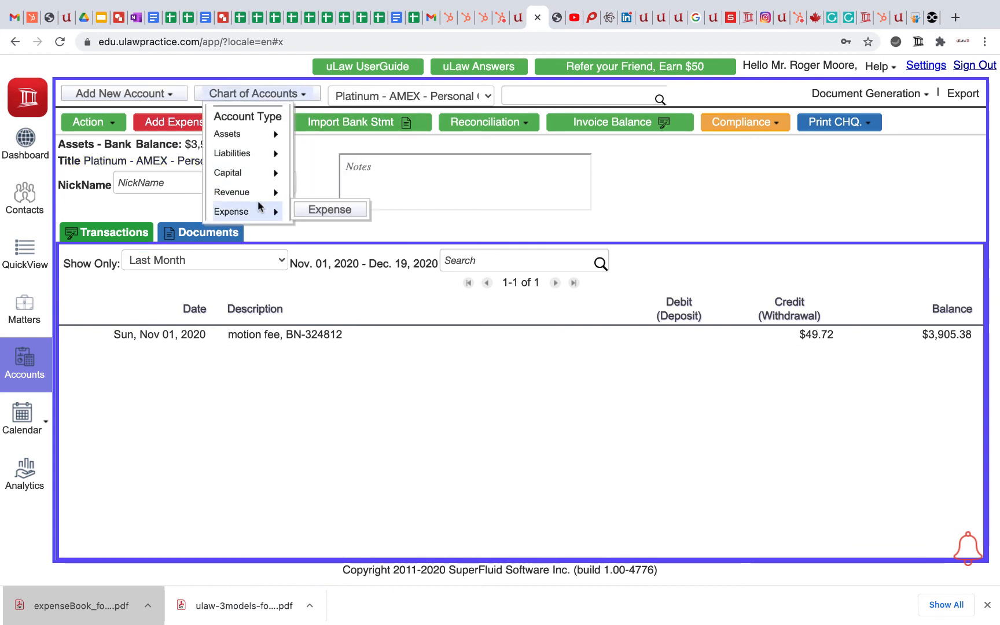
mouse_move(319, 213)
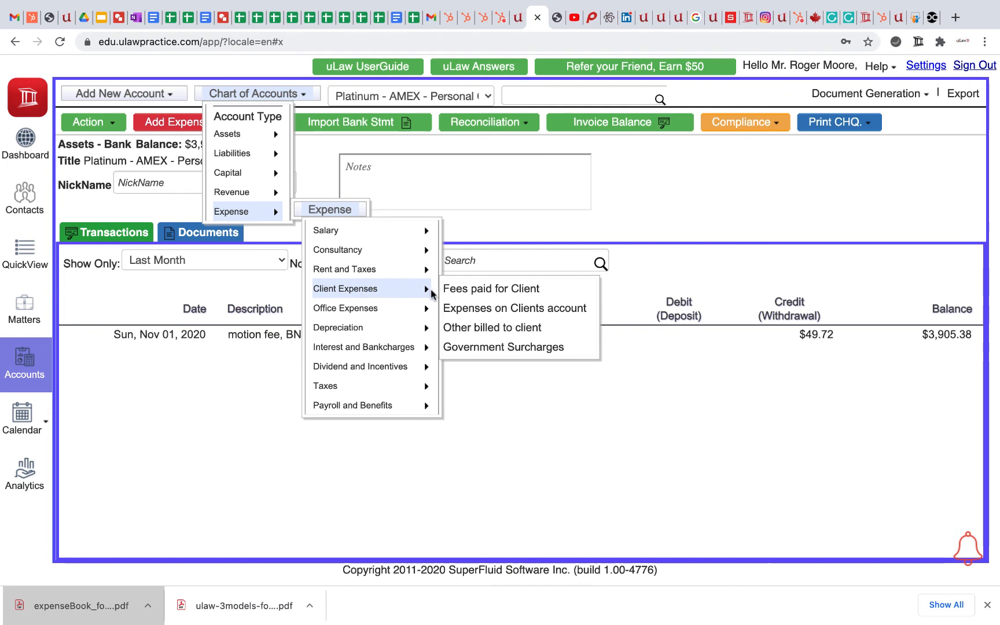
left_click(518, 347)
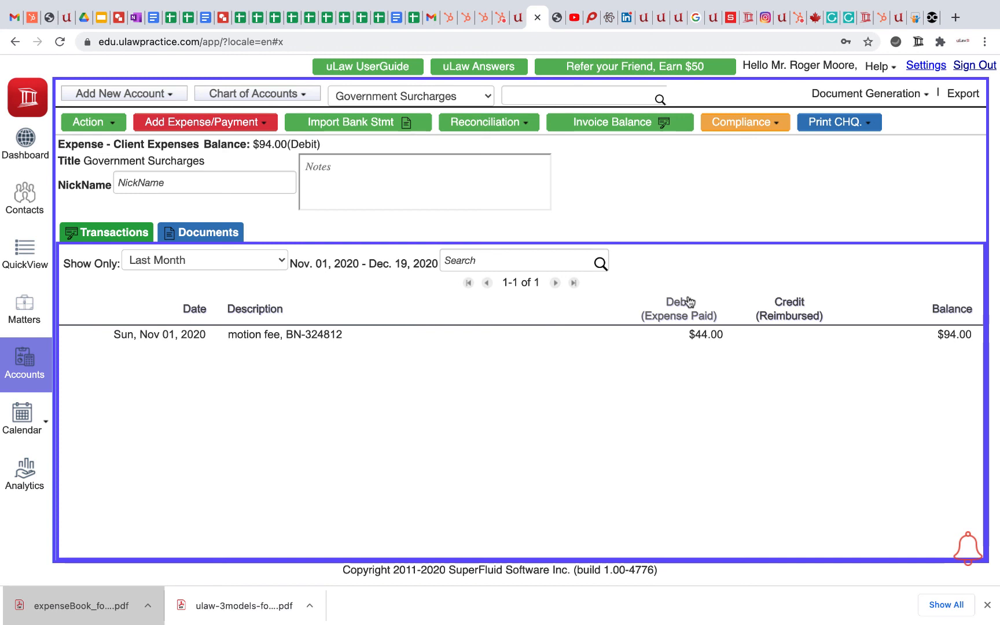
left_click(890, 94)
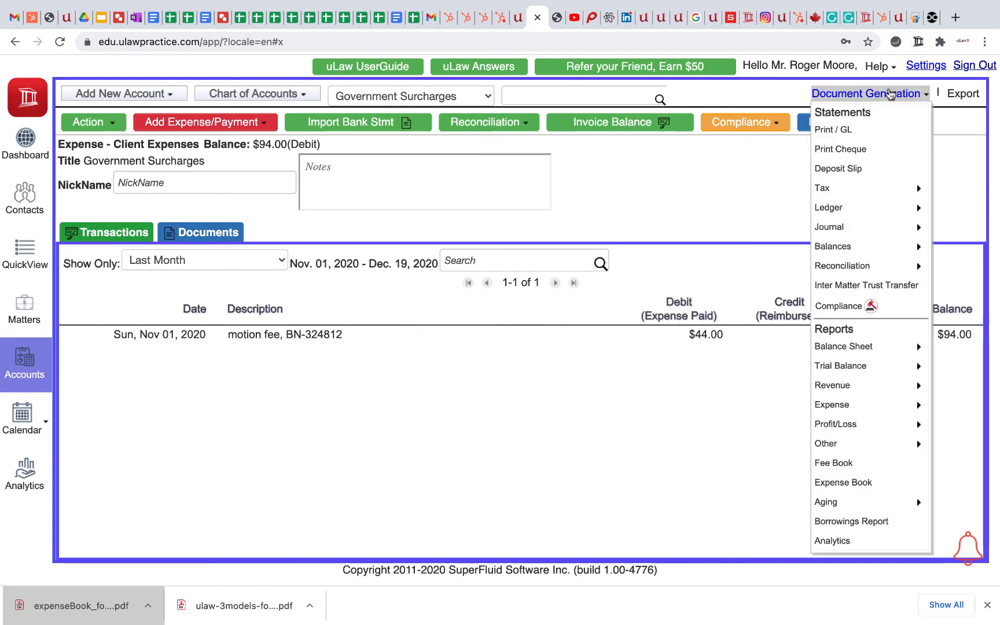
left_click(875, 480)
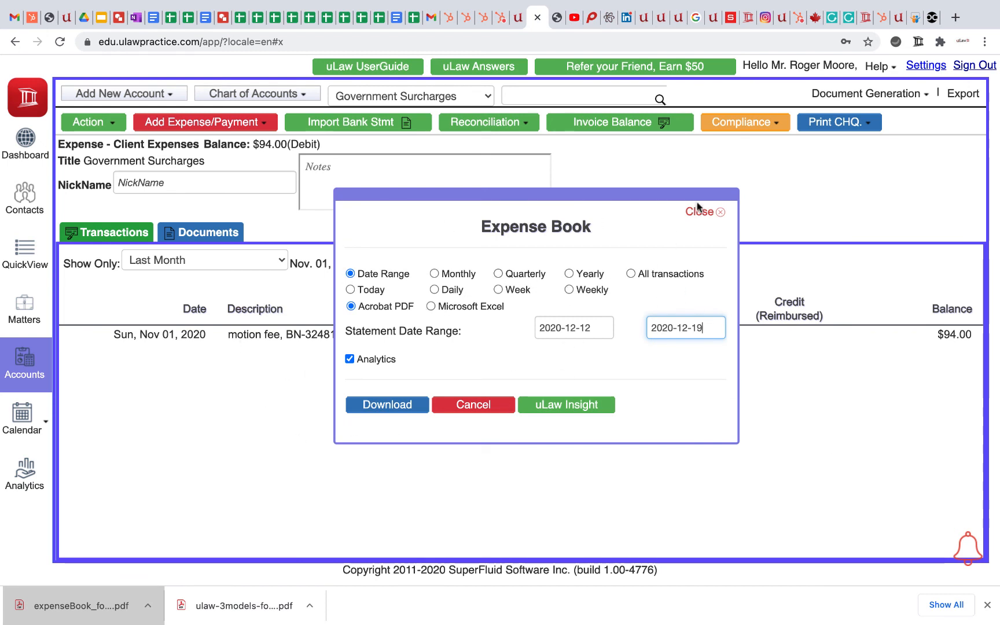
left_click(492, 408)
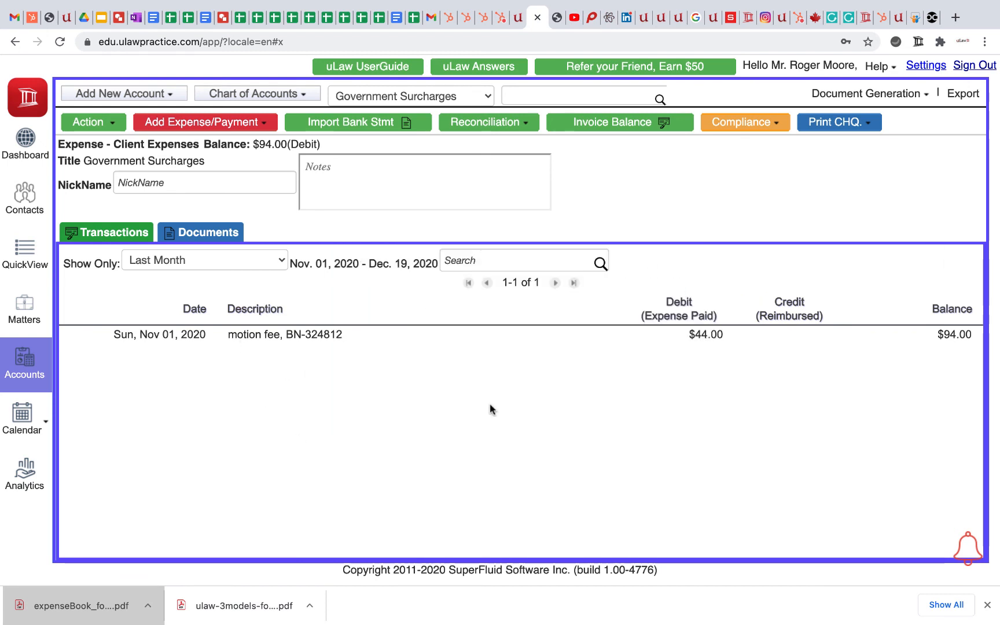
Reopen the downloaded Expense Book PDF and look through its expense entries.
left_click(100, 606)
scroll(448, 389, "down", 10)
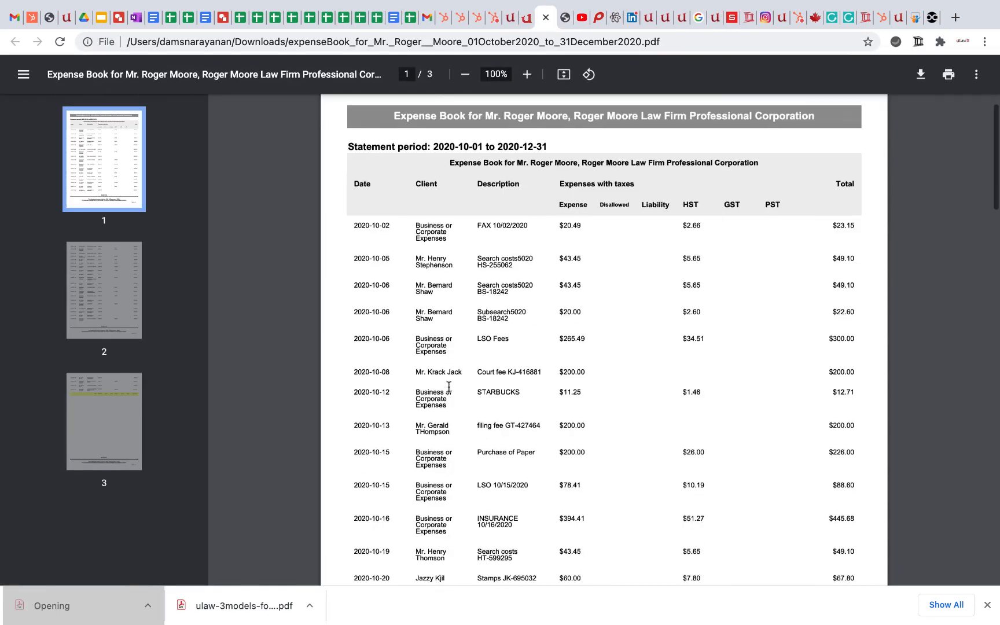
scroll(446, 384, "up", 10)
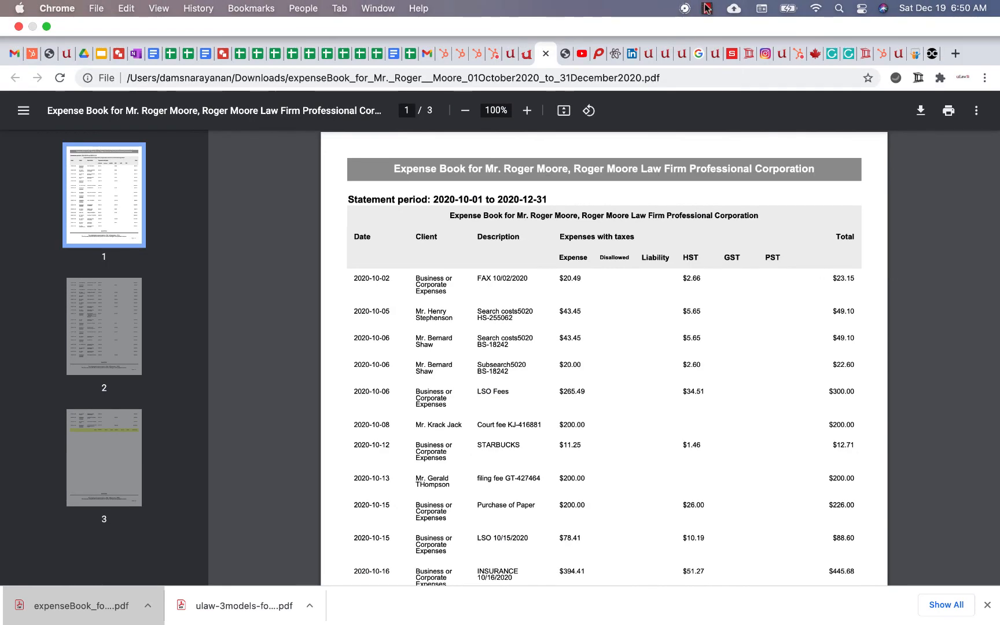
left_click(707, 8)
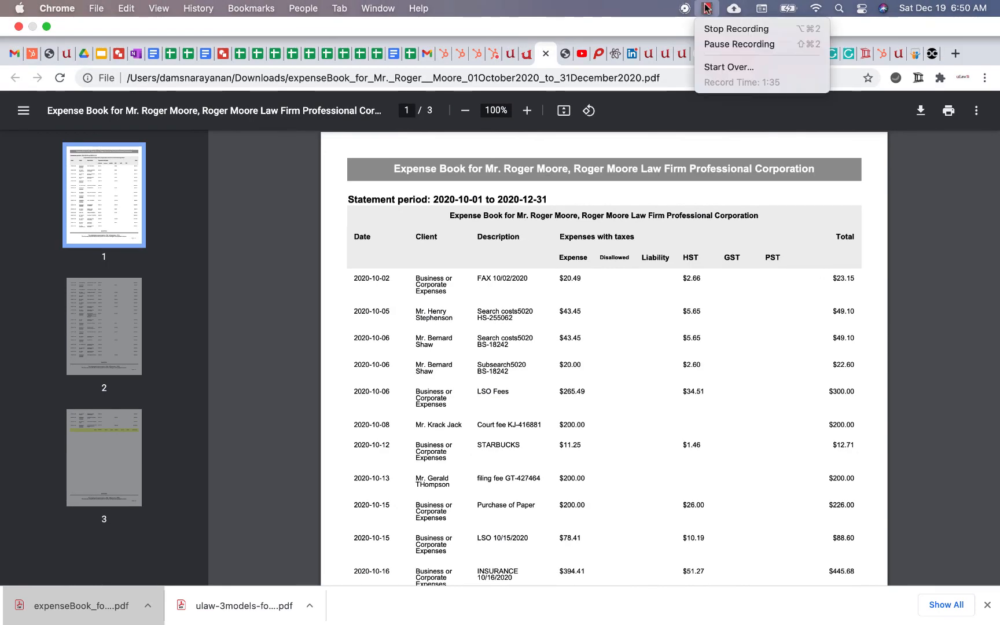